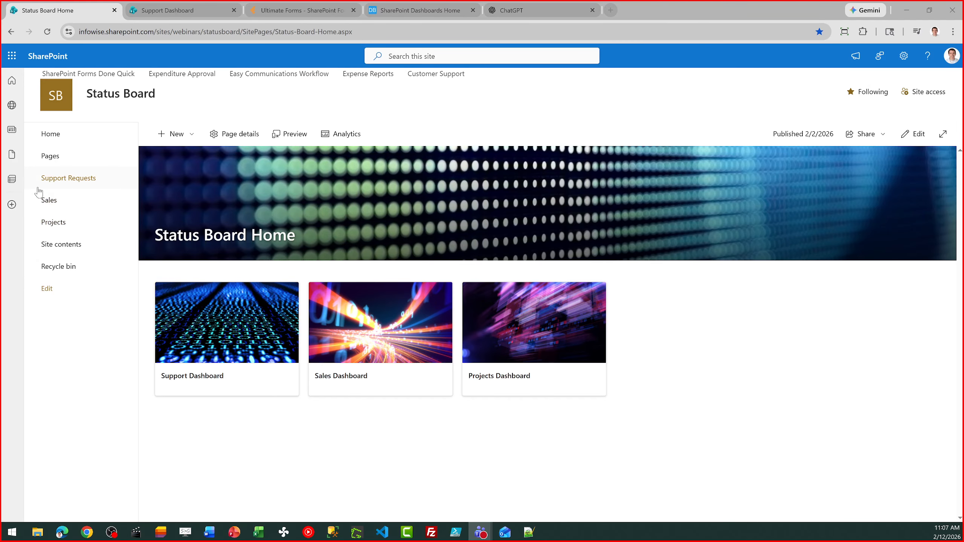
- Look over the Support Requests list, and open the Support Dashboard page for editing and republish it
left_click(49, 184)
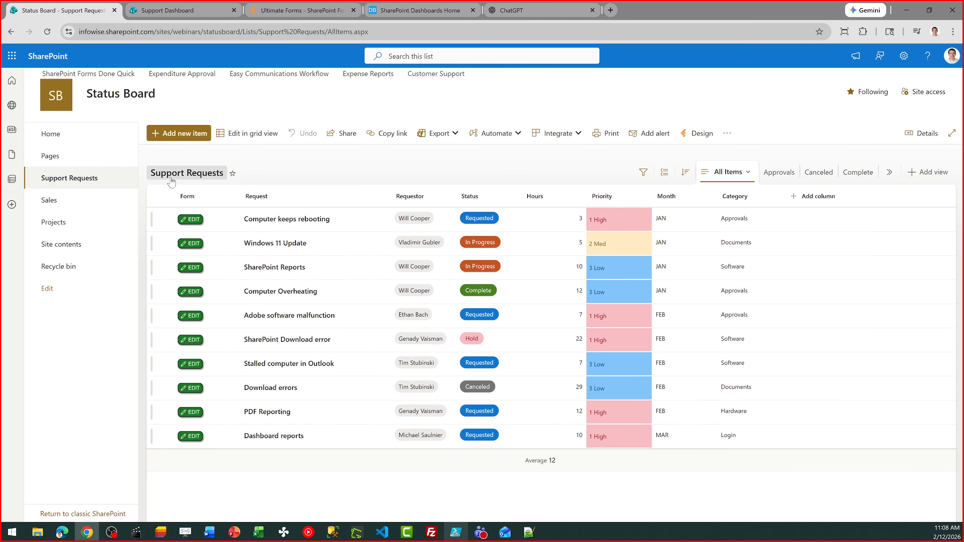
left_click(53, 134)
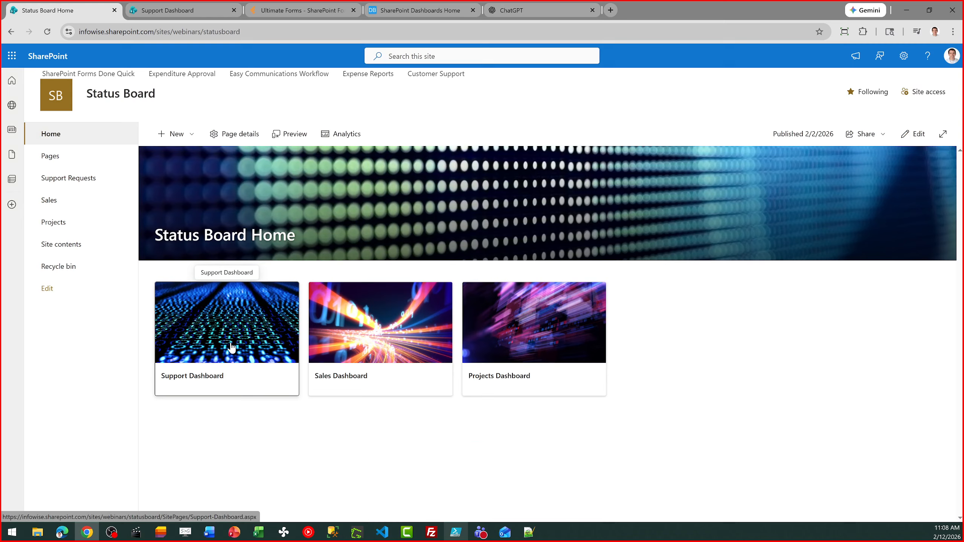
left_click(232, 347)
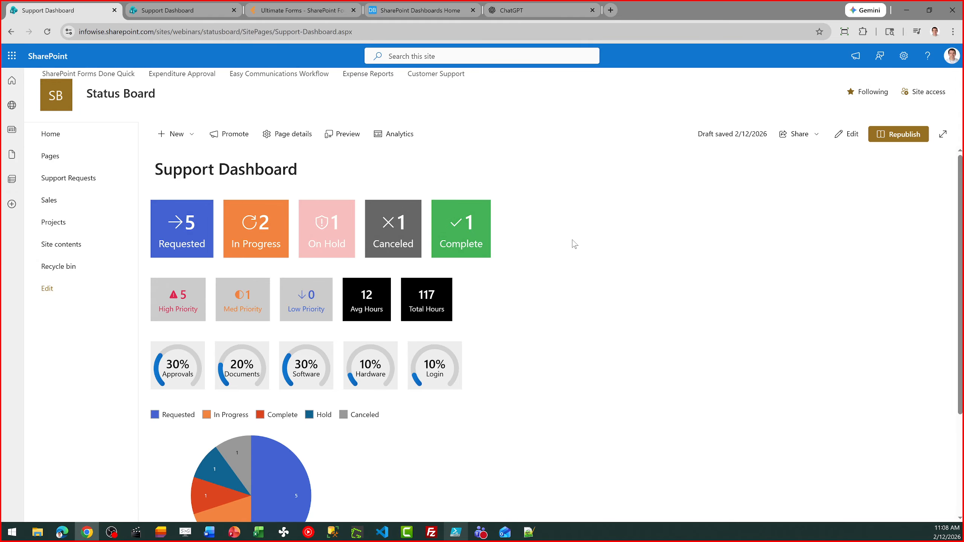
left_click(850, 140)
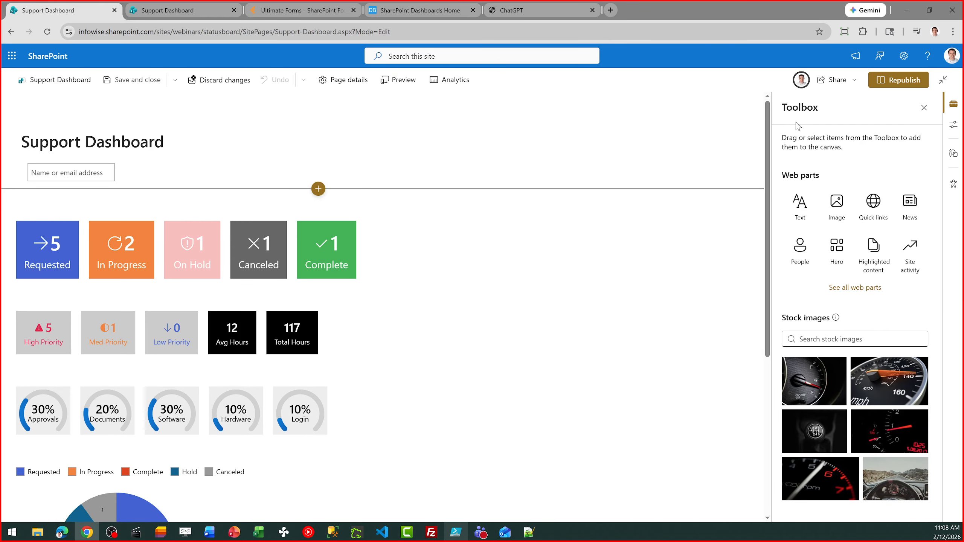
left_click(909, 85)
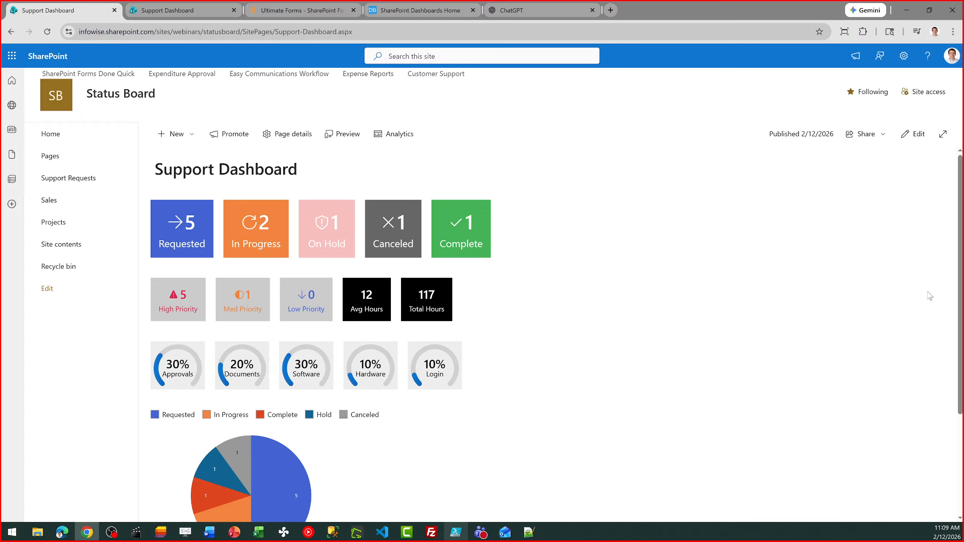
- Look over the published Support Dashboard and compare it with the copy already open in the other browser tab
mouse_move(959, 250)
left_mouse_down()
mouse_move(961, 361)
mouse_move(958, 249)
left_mouse_up()
mouse_move(176, 13)
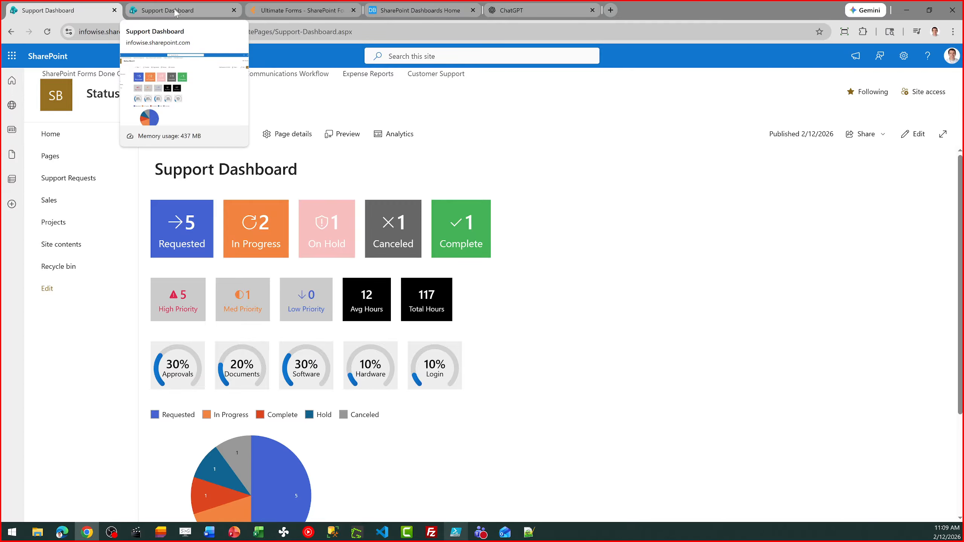
left_click(176, 12)
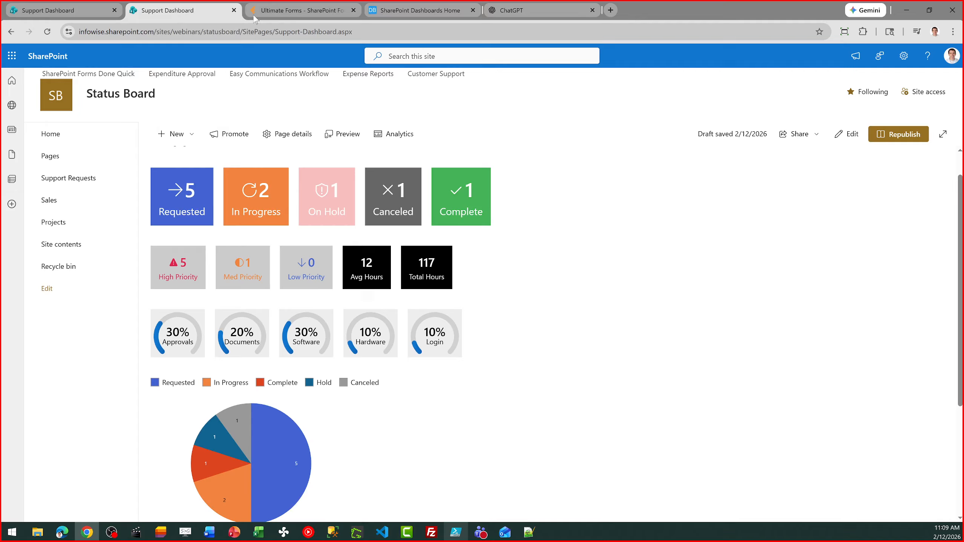
left_click(78, 5)
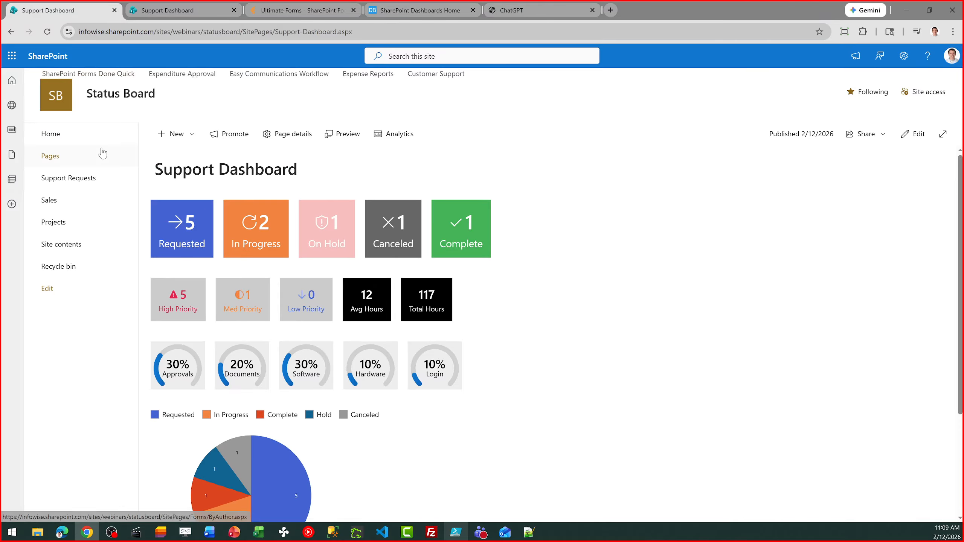
- Reload the Support Requests list, open its Ultimate Forms design settings and show the Counters profiles
left_click(84, 184)
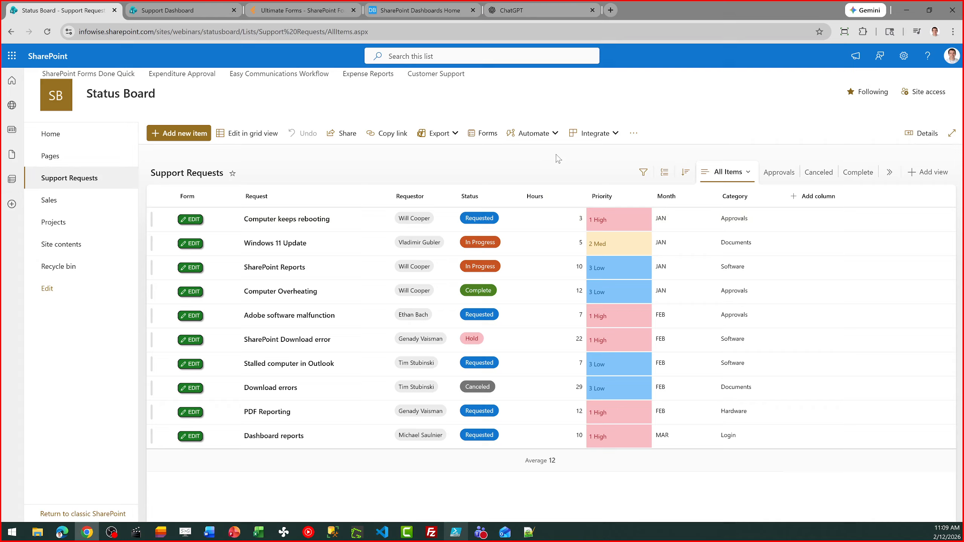
left_click(634, 133)
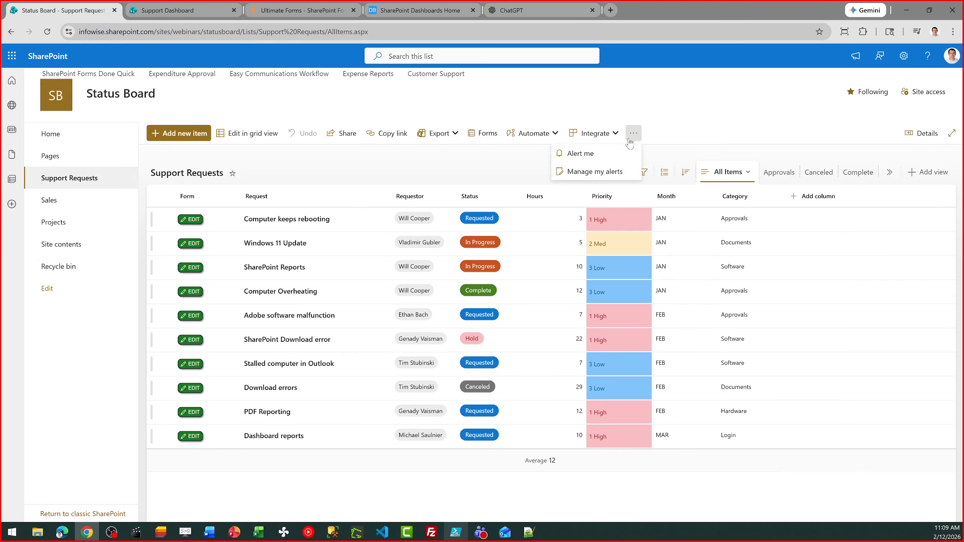
left_click(486, 171)
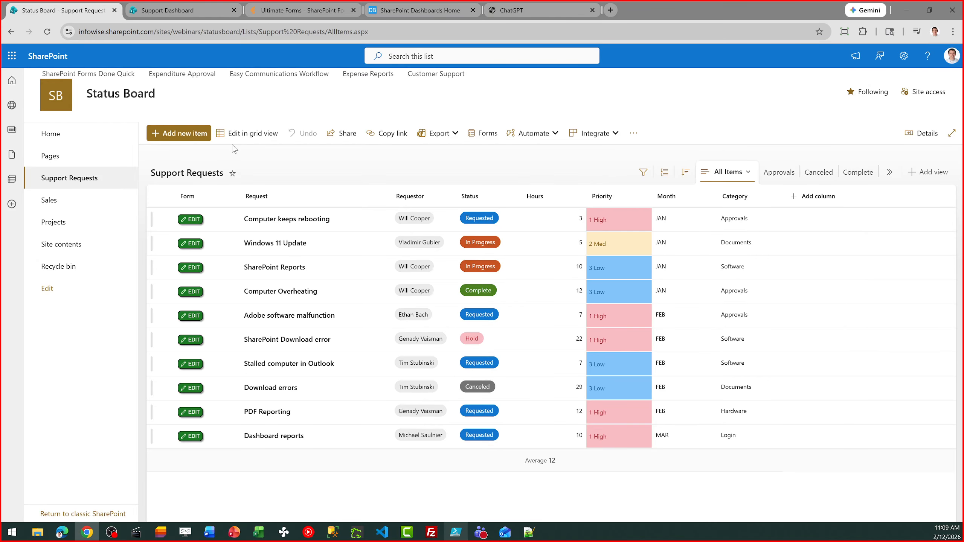
left_click(47, 33)
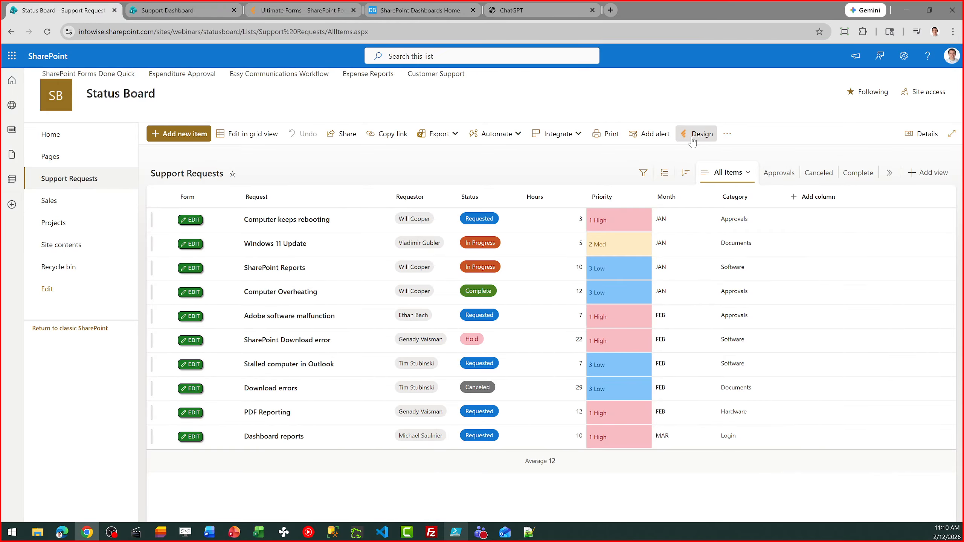
left_click(692, 139)
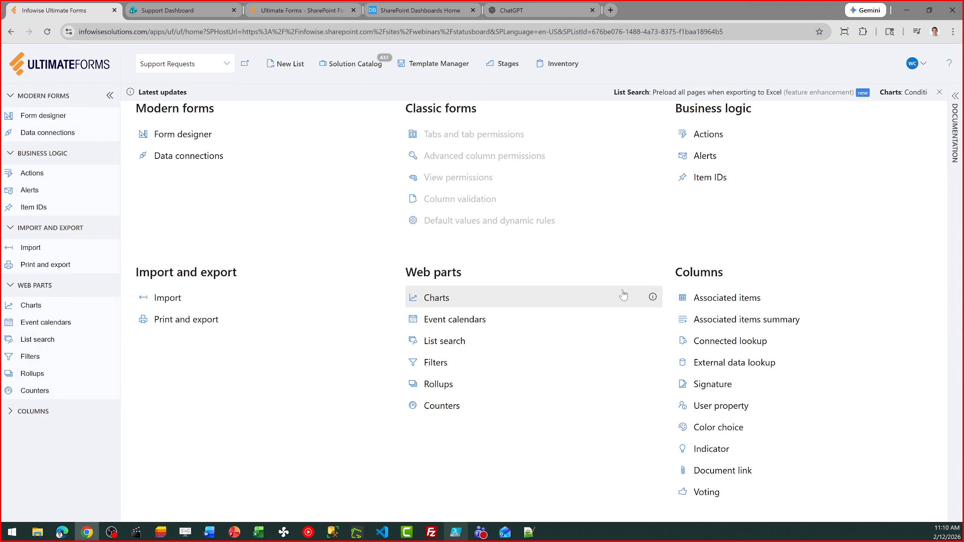
left_click(454, 411)
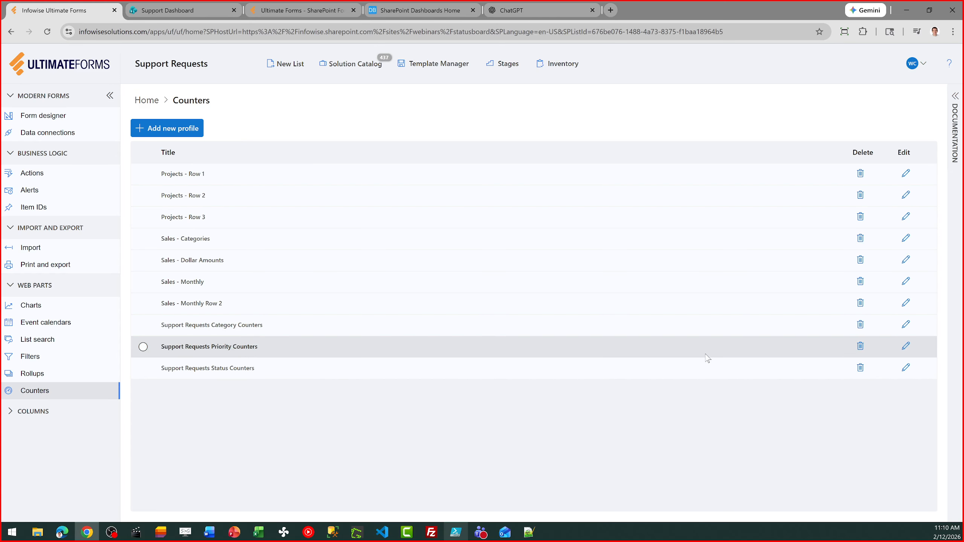
- Open the Support Requests Status Counters profile for editing and review its title and general settings
left_click(907, 367)
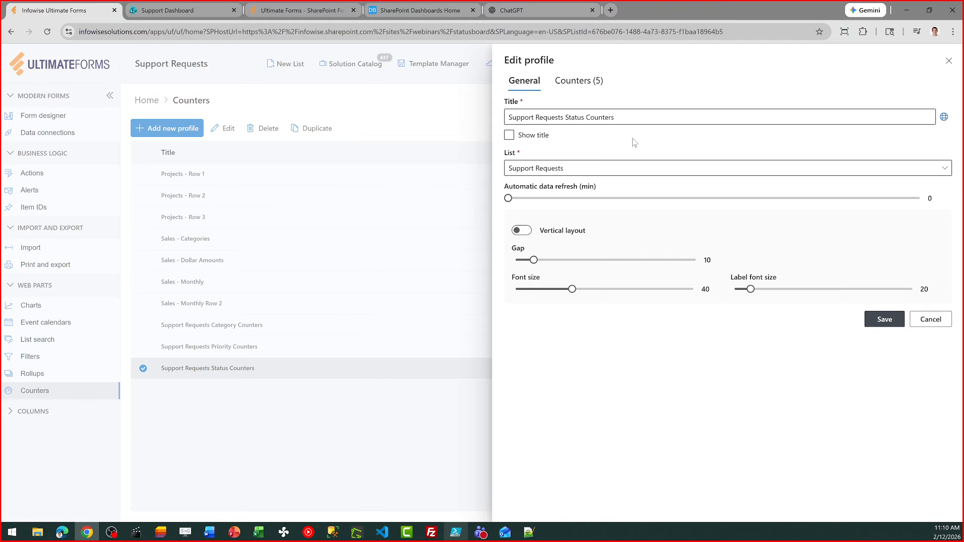
left_click(634, 113)
left_click_drag(634, 114, 475, 118)
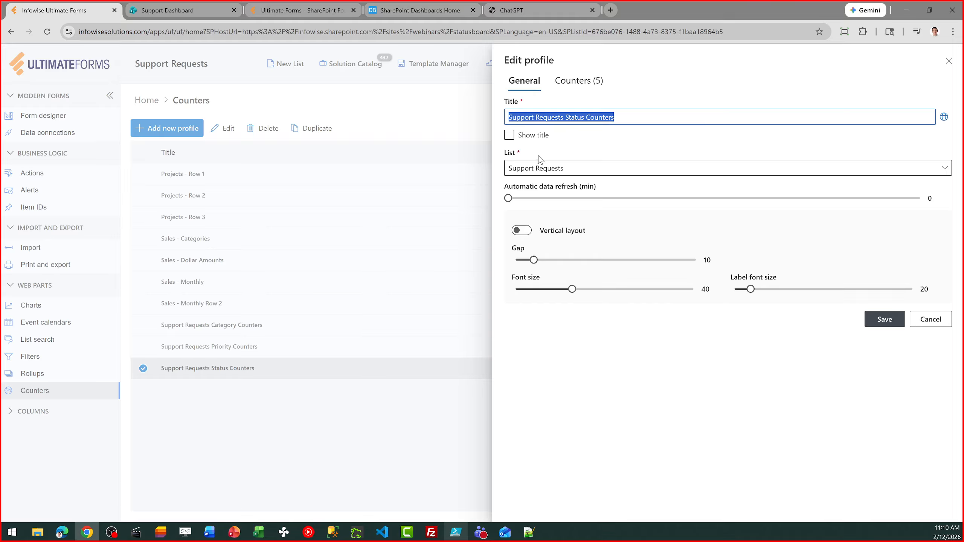
left_click(510, 136)
left_click(589, 366)
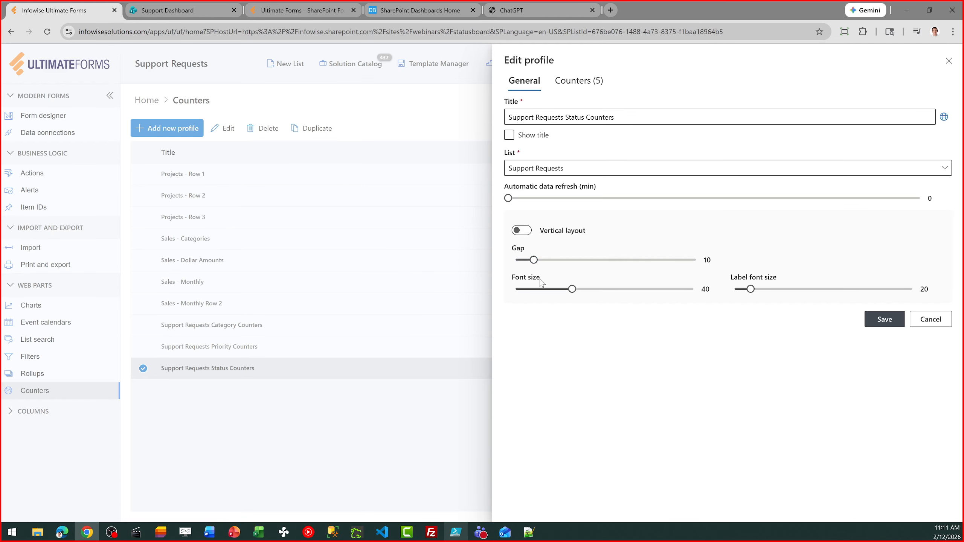
- Try a smaller gap of 6 between the counters and restore it to 10
key("Left")
key("Left")
key("Left")
key("Left")
key("Left")
key("Left")
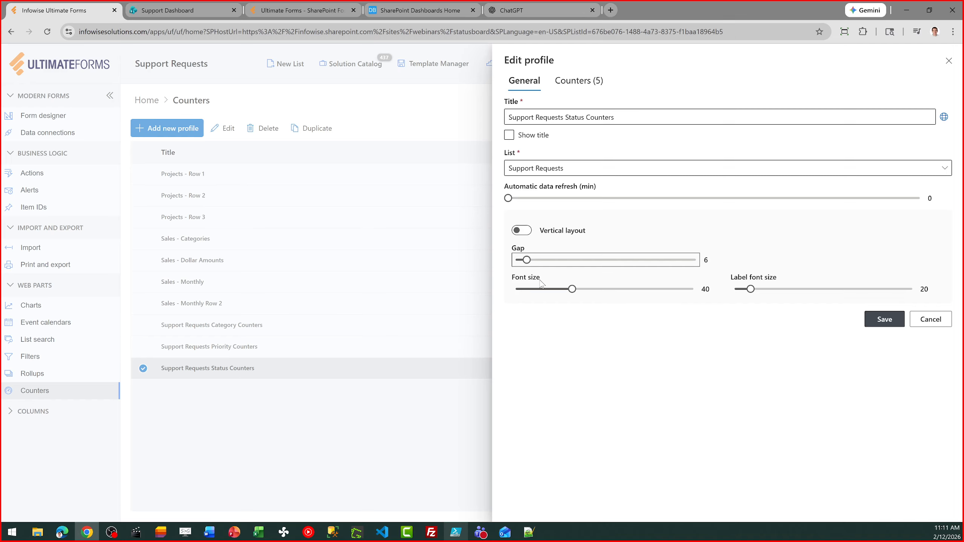
key("Right")
key("Right")
key("Right")
key("Right")
key("Right")
key("Right")
left_click(596, 345)
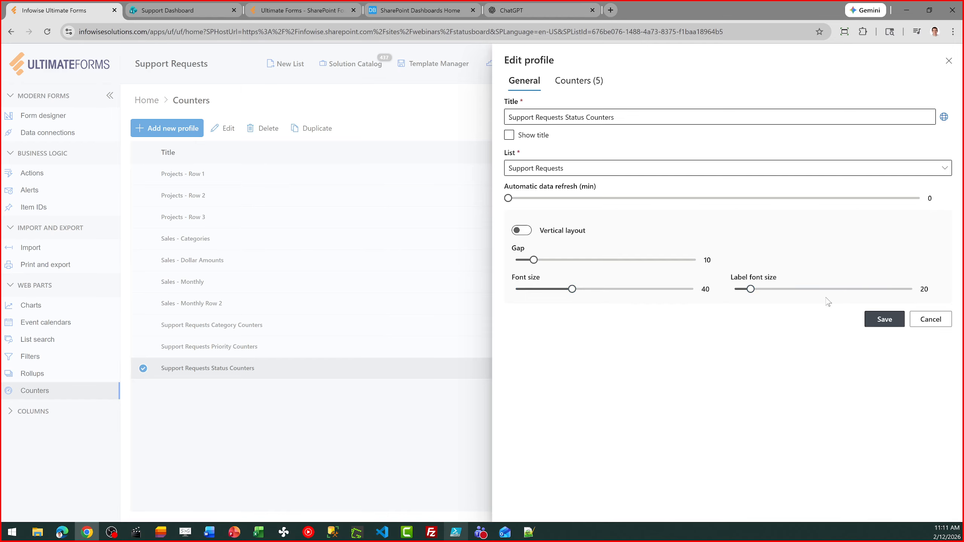
- Open the profile's Requested counter for editing and inspect its label and label color, leaving the color picker without a choice
left_click(582, 85)
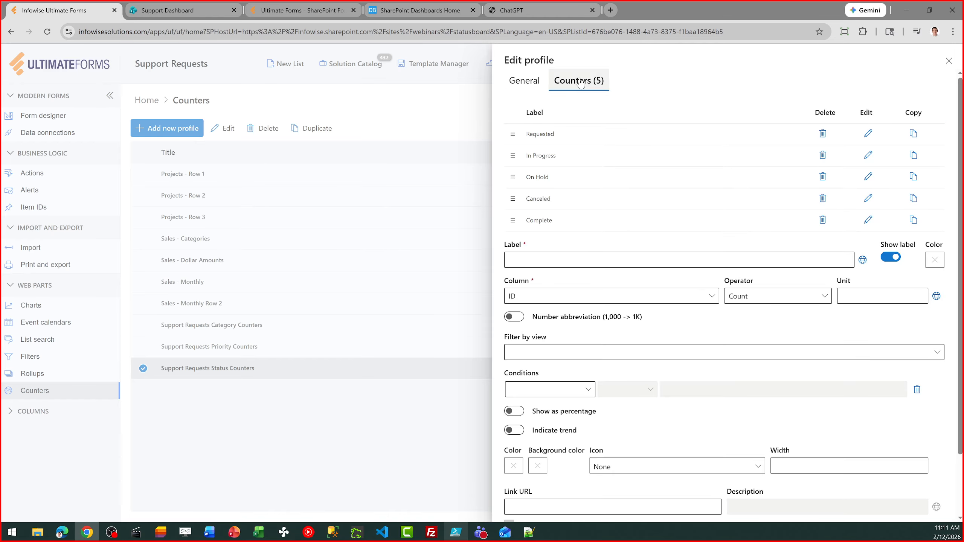
left_click(868, 134)
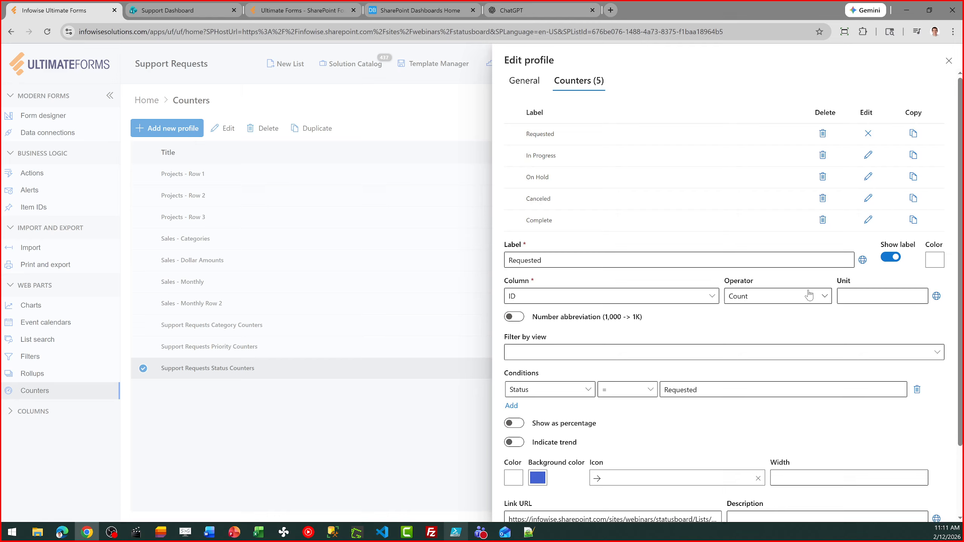
left_click(562, 261)
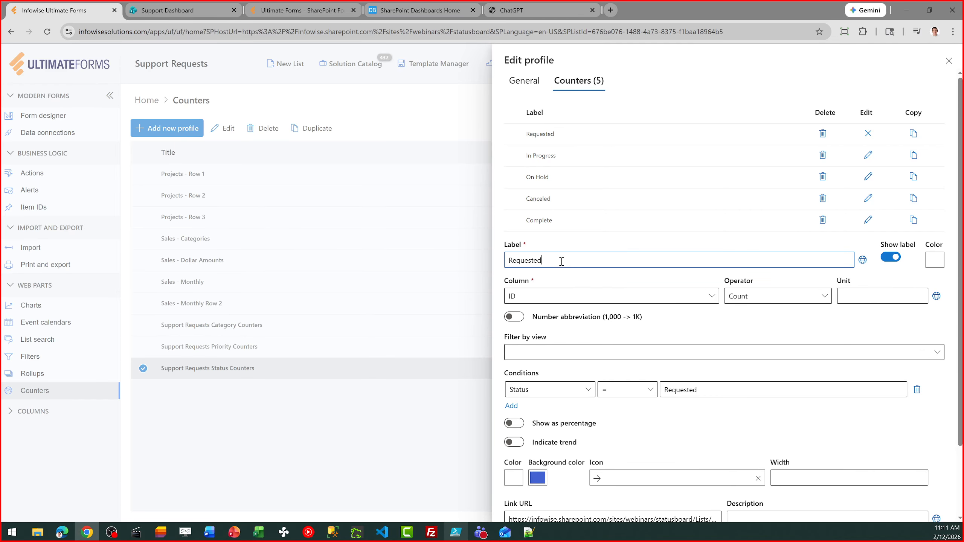
left_click(938, 262)
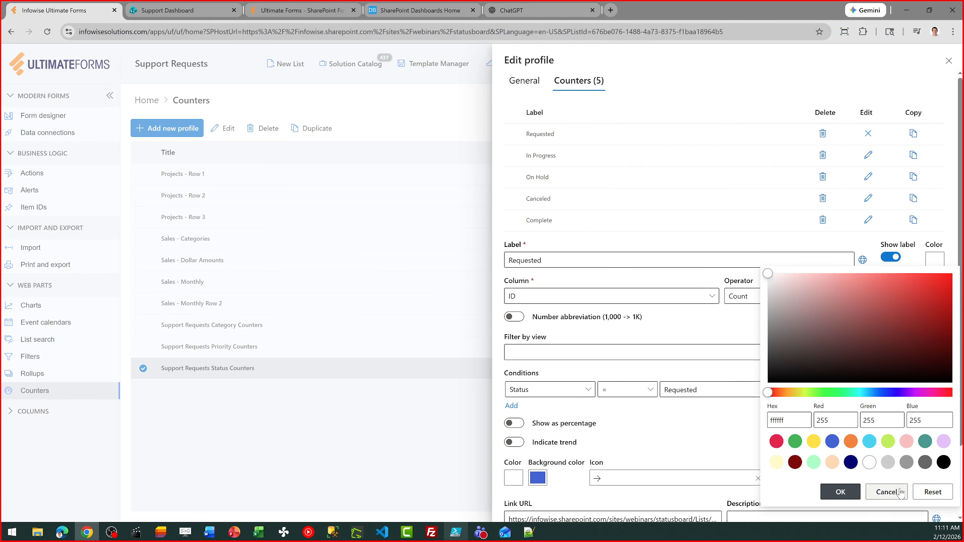
left_click(887, 493)
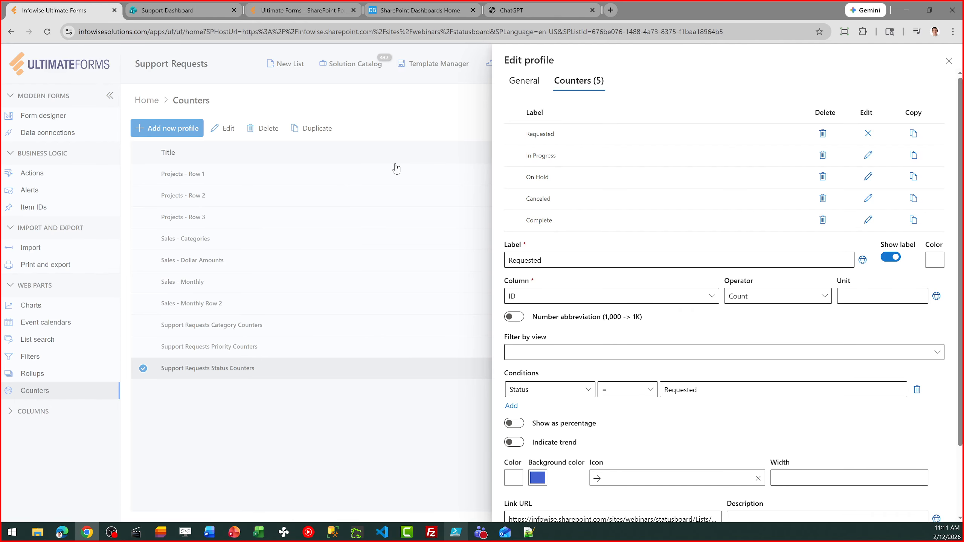
- Compare the Requested counter's settings with its tile on the Support Dashboard, and update the counter
left_click(189, 11)
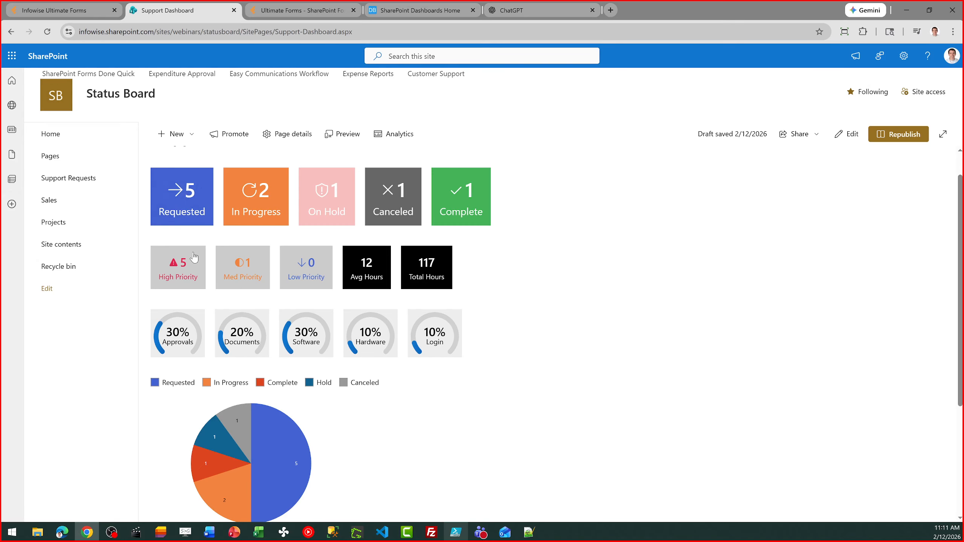
left_click(78, 5)
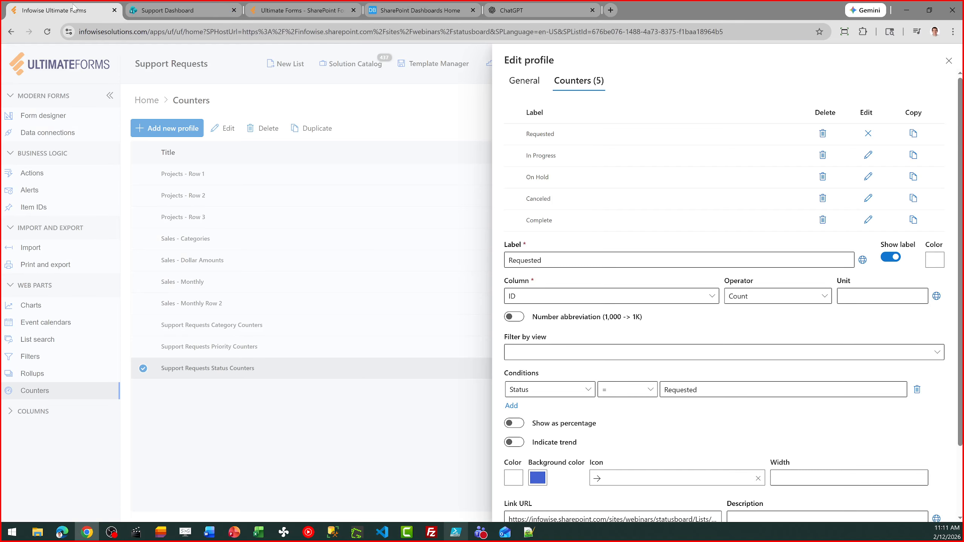
left_click_drag(960, 207, 962, 285)
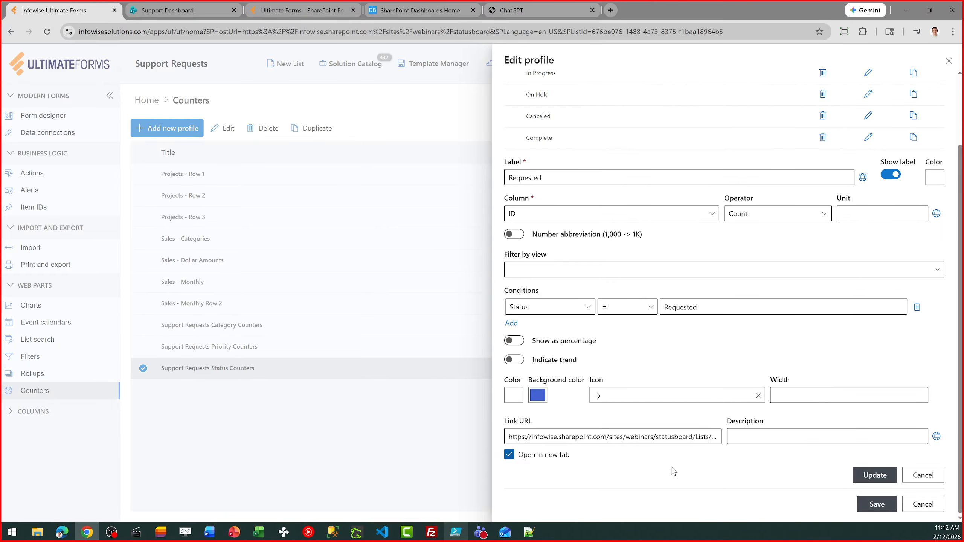
left_click(875, 477)
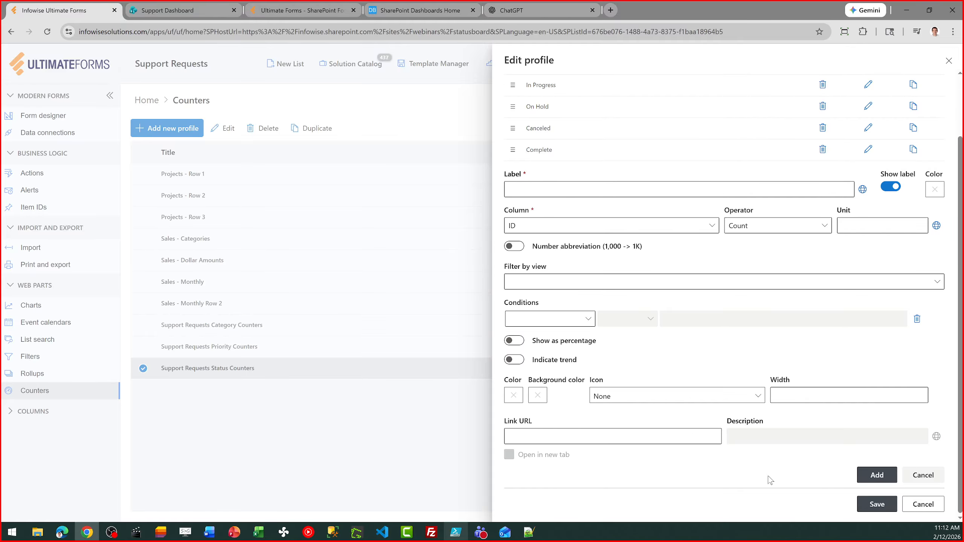
- Test the link of the Requested tile on the Support Dashboard, close the opened list view and return to the counters profile
left_click(180, 8)
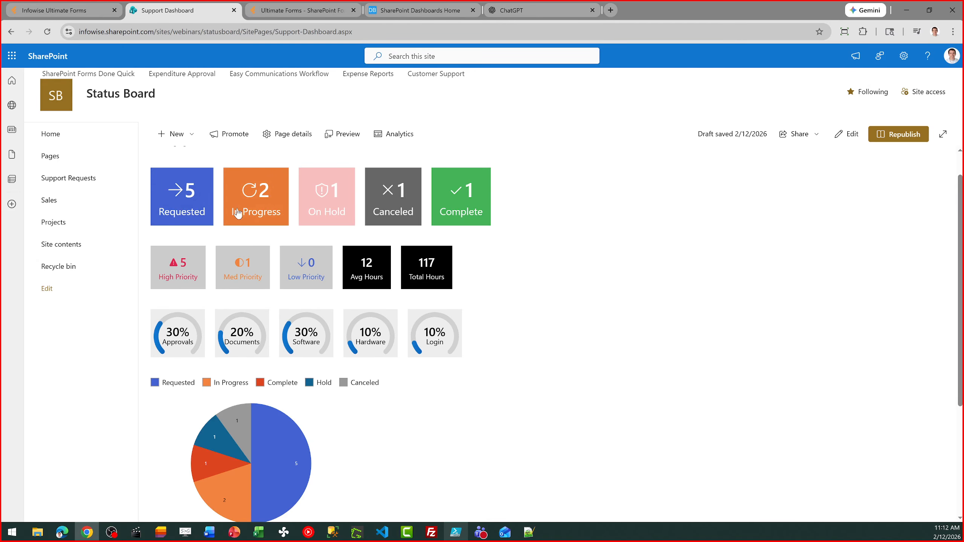
left_click(188, 196)
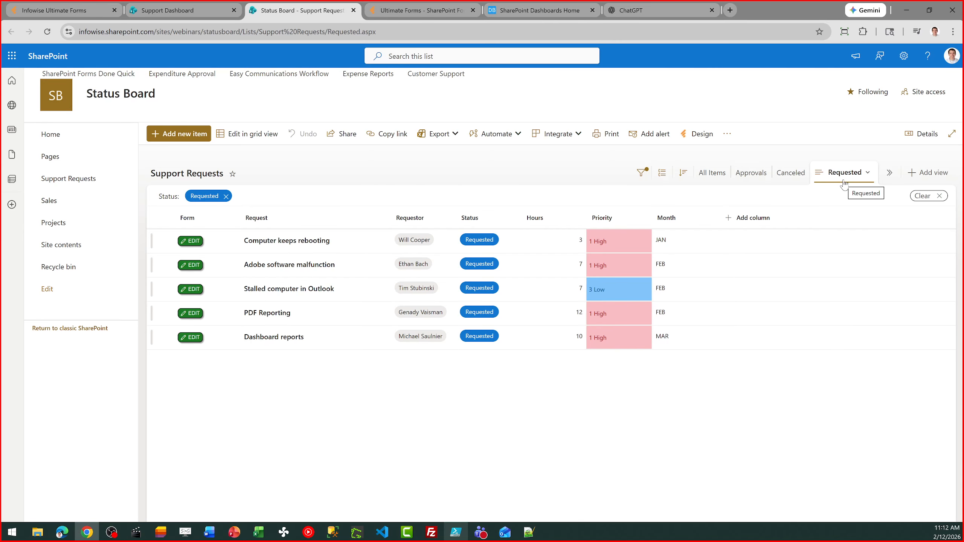
left_click(353, 11)
left_click(63, 10)
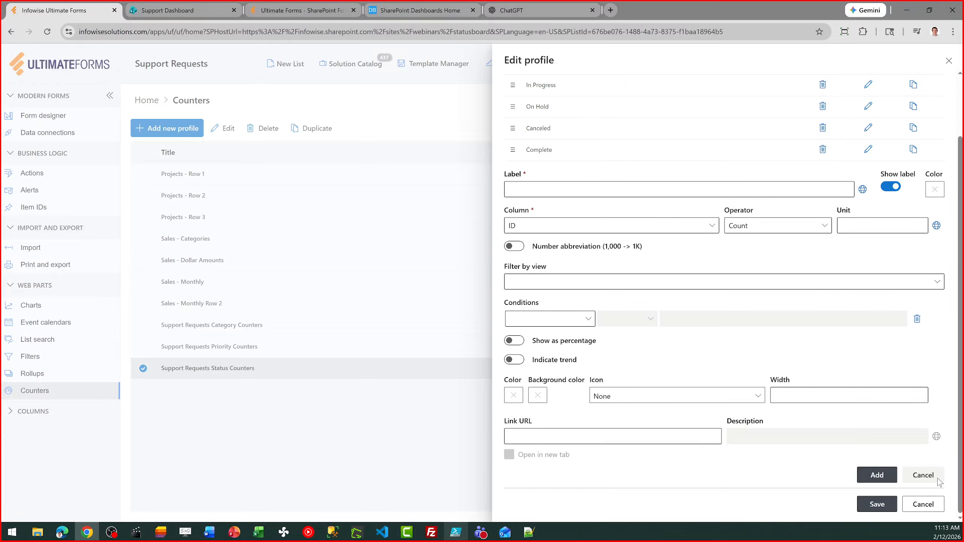
- Reopen the Requested counter to review its condition, colors, icon and link settings, and cancel its editing
scroll(962, 295, "up", 3)
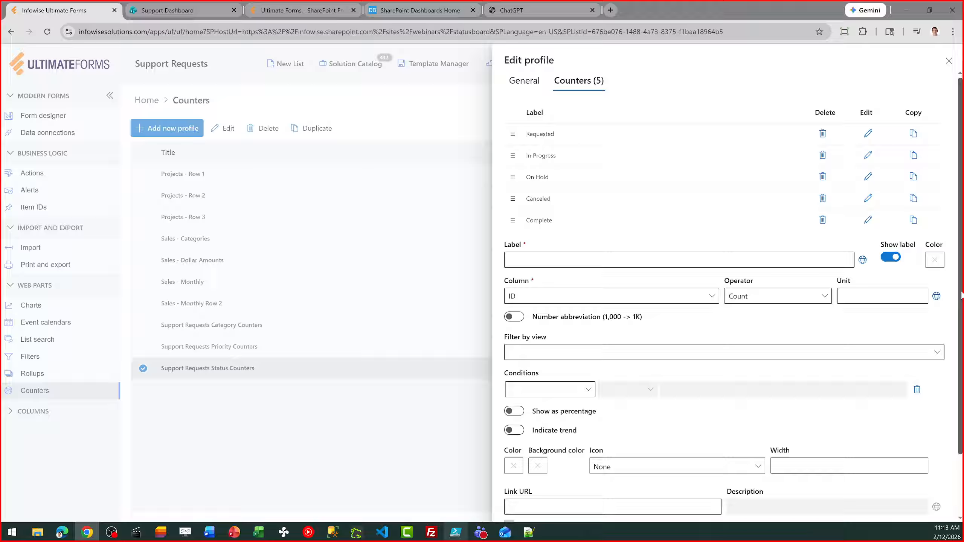
left_click(868, 133)
scroll(701, 402, "down", 2)
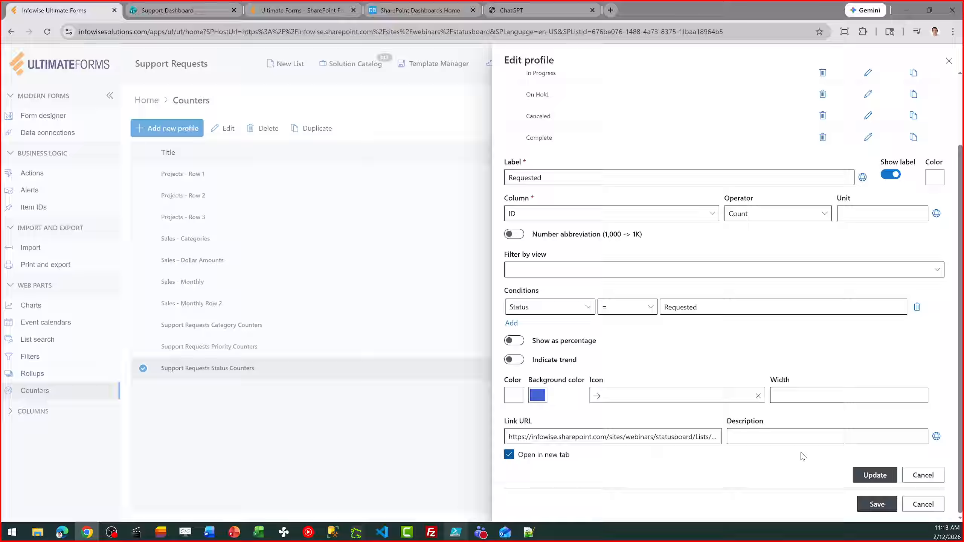
left_click(928, 476)
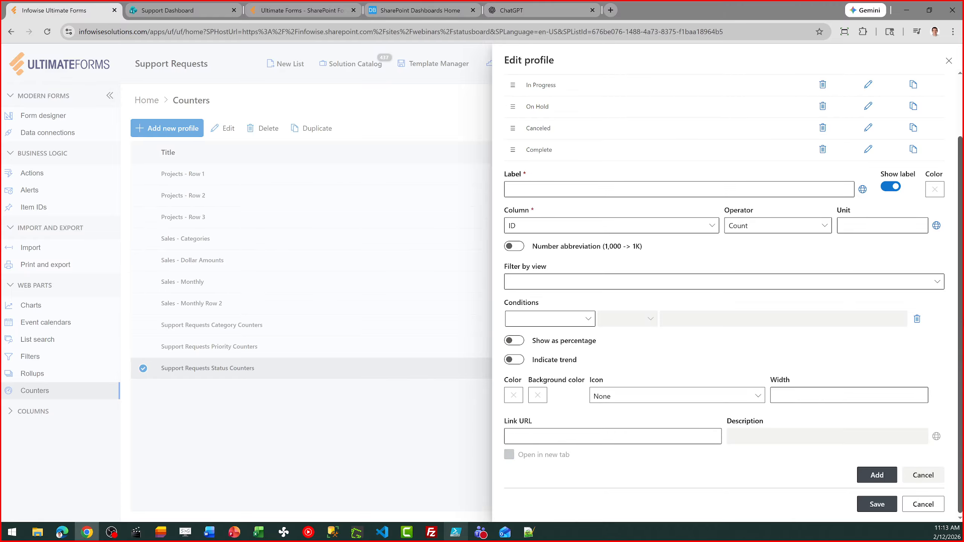
left_click_drag(960, 269, 961, 199)
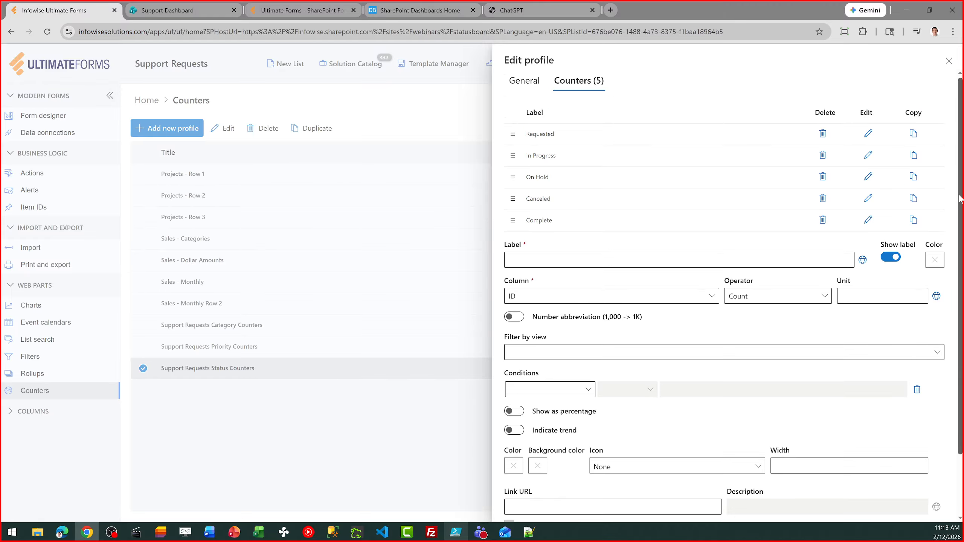
- Make five copies of the Complete counter, and set the first copy's label to Canceled 2
left_click(913, 220)
left_click(913, 220)
left_click(913, 220)
left_click(913, 219)
left_click(913, 219)
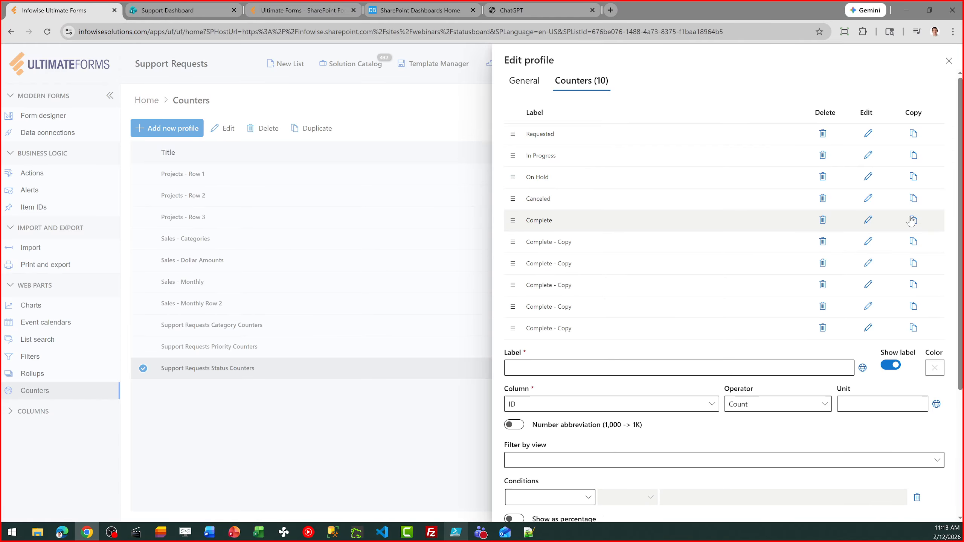
left_click(868, 241)
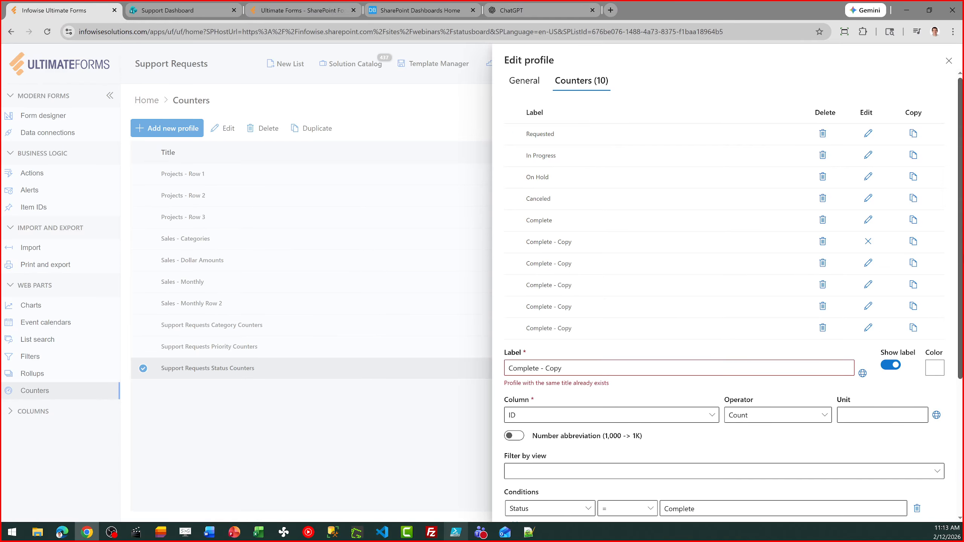
scroll(961, 281, "down", 1)
scroll(963, 281, "down", 2)
triple_click(589, 273)
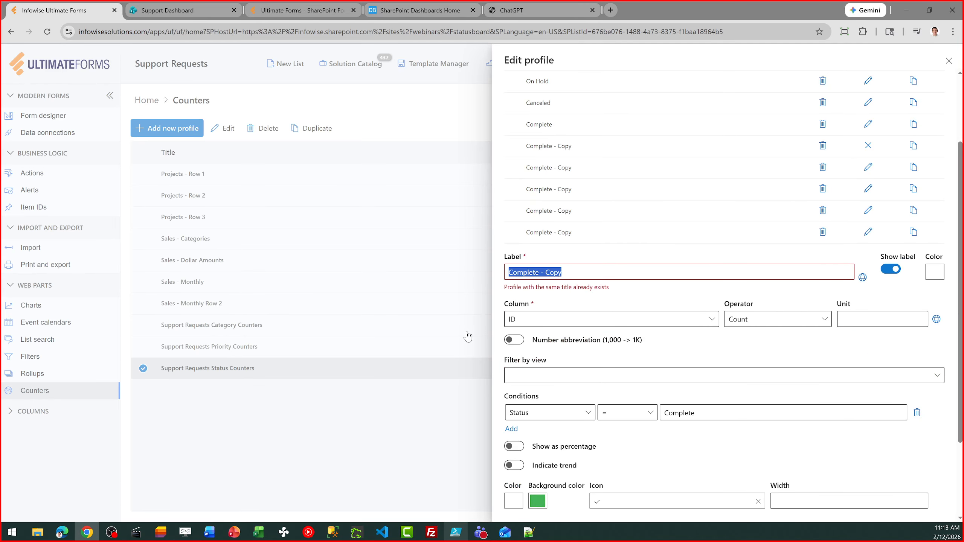
type("Canceled")
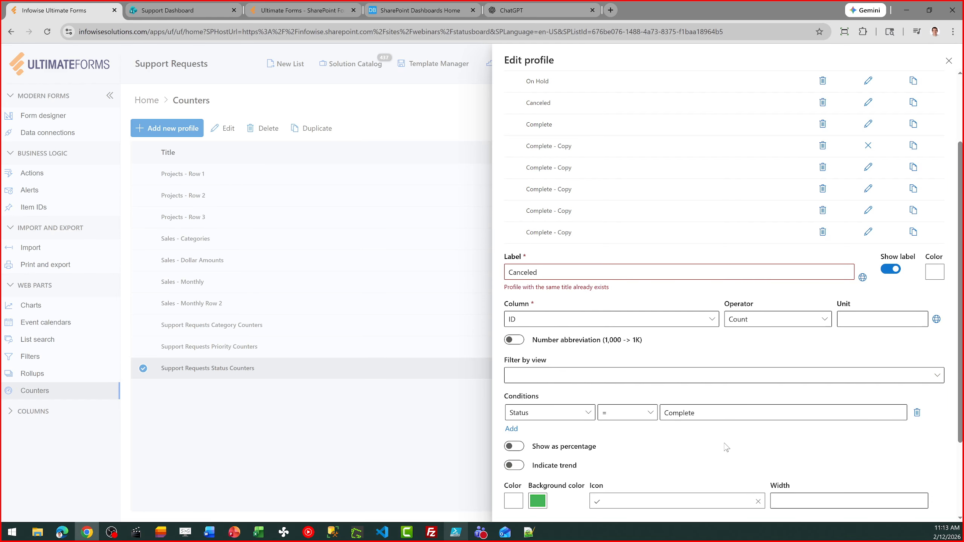
type(" 2")
- Set the copied counter's condition to Status = Canceled, and save the condition value
left_click(724, 402)
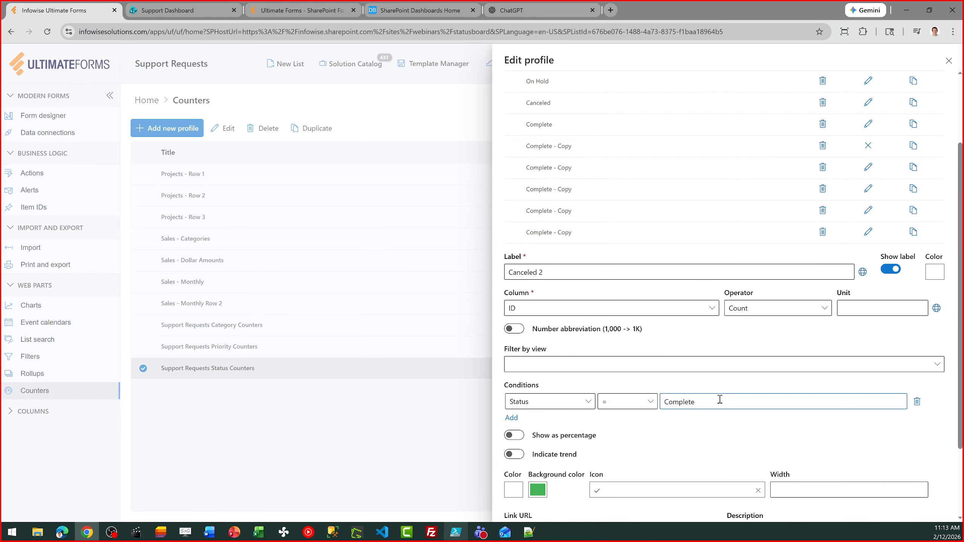
key("BackSpace")
key("BackSpace")
key("BackSpace")
key("BackSpace")
key("BackSpace")
key("BackSpace")
key("BackSpace")
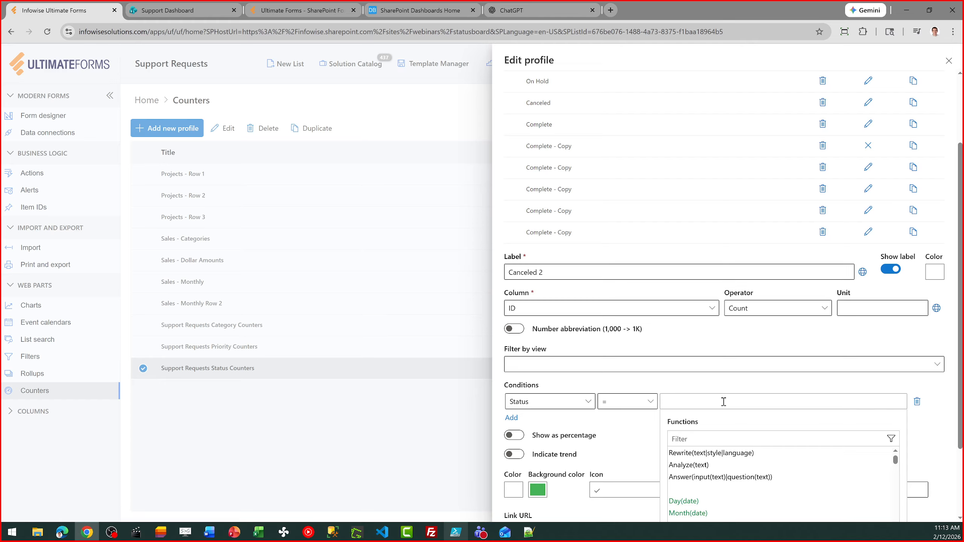
type("anceled")
scroll(838, 455, "down", 3)
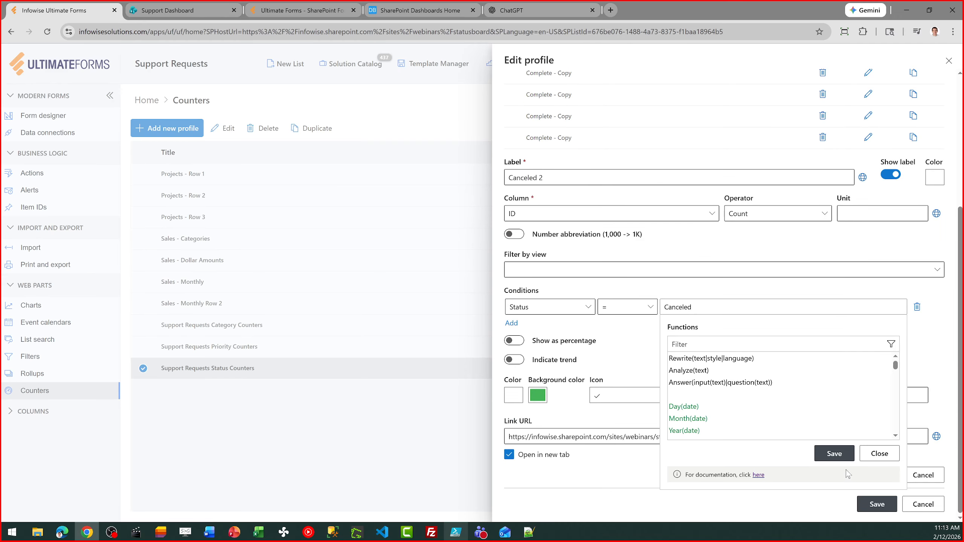
left_click(835, 452)
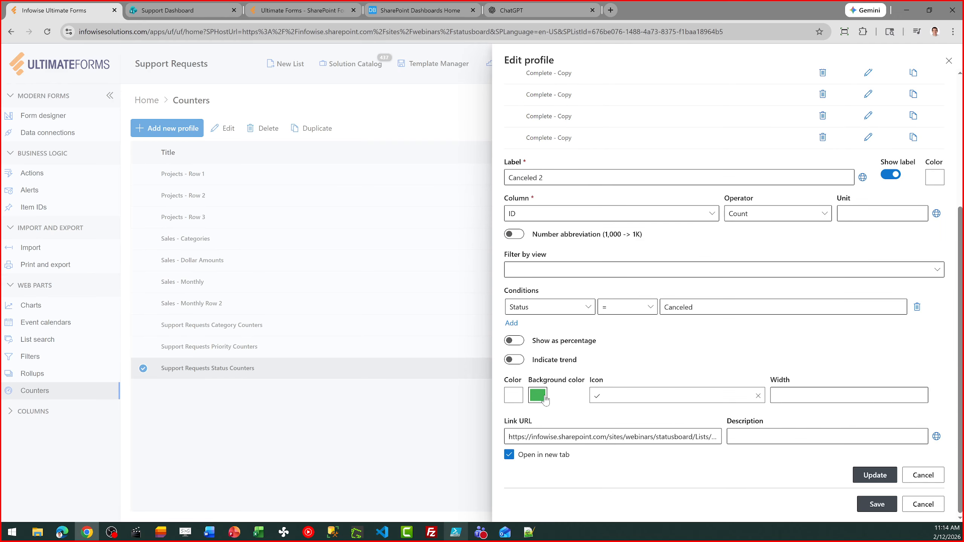
- Set the copied counter's background color to light blue (42d4f4), and close the profile without saving
left_click(538, 396)
left_click(639, 324)
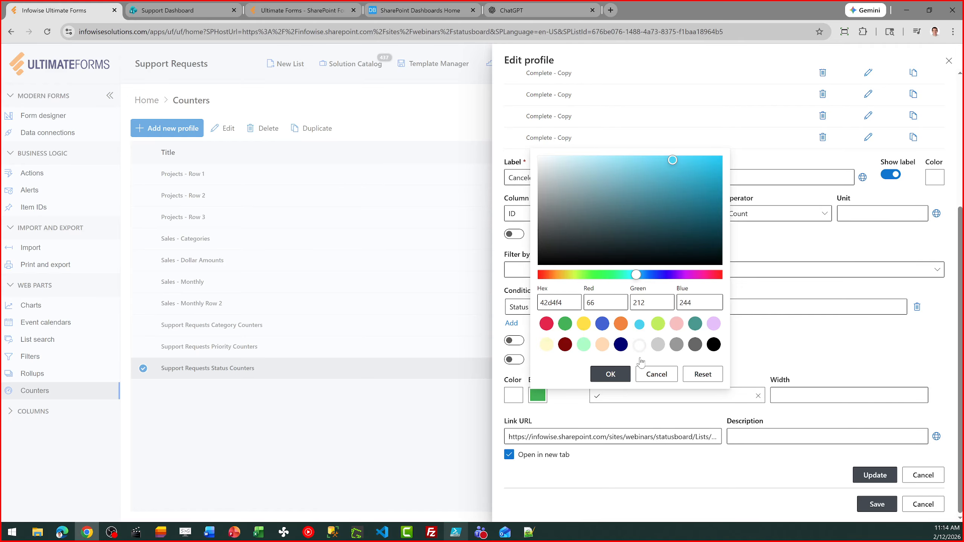
left_click(600, 376)
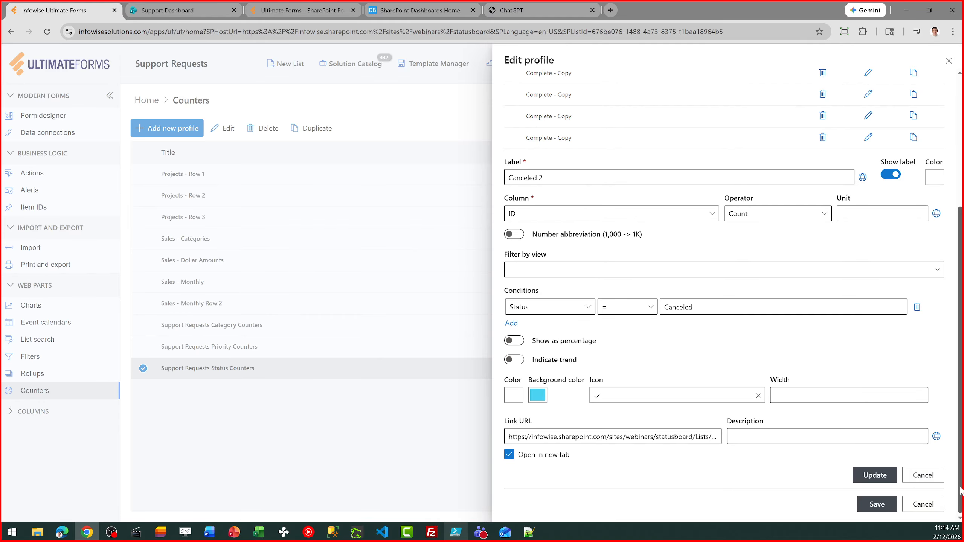
scroll(949, 387, "up", 3)
scroll(949, 388, "up", 2)
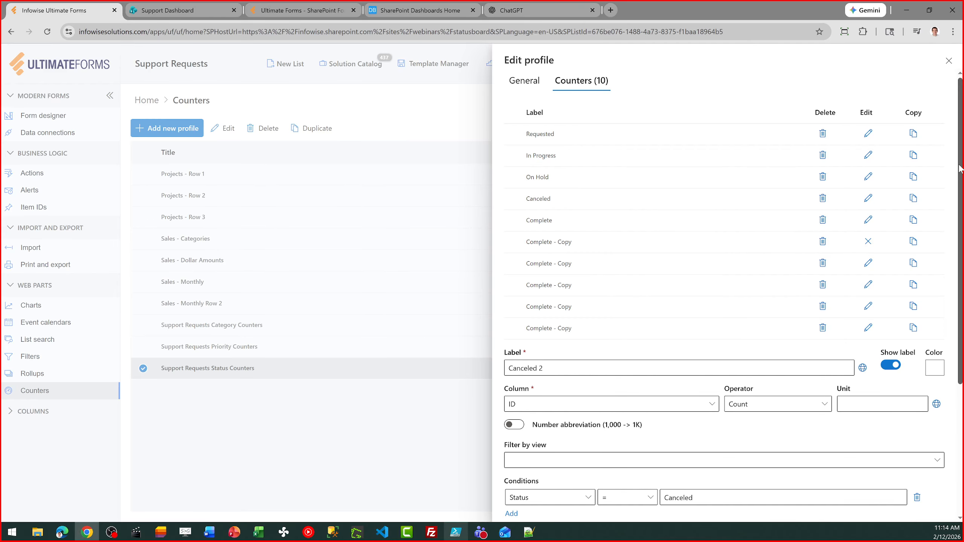
left_click(948, 63)
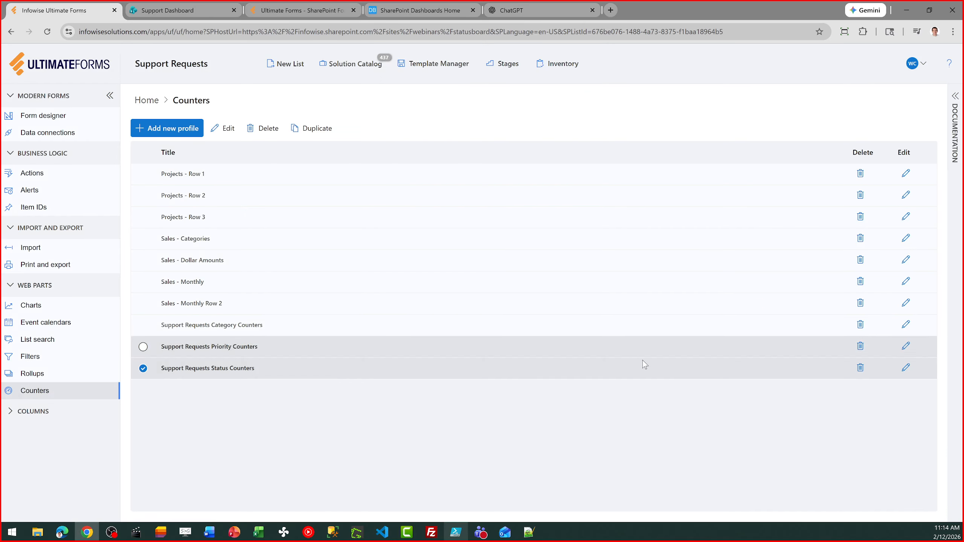
- Reopen the Support Requests Status Counters profile to check its list of counters, and cancel its editing
left_click(906, 368)
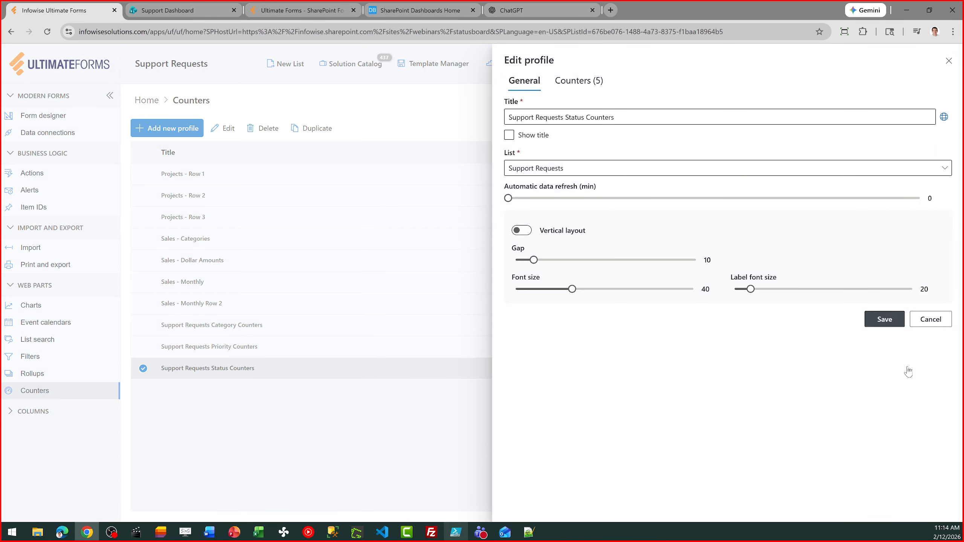
left_click(580, 81)
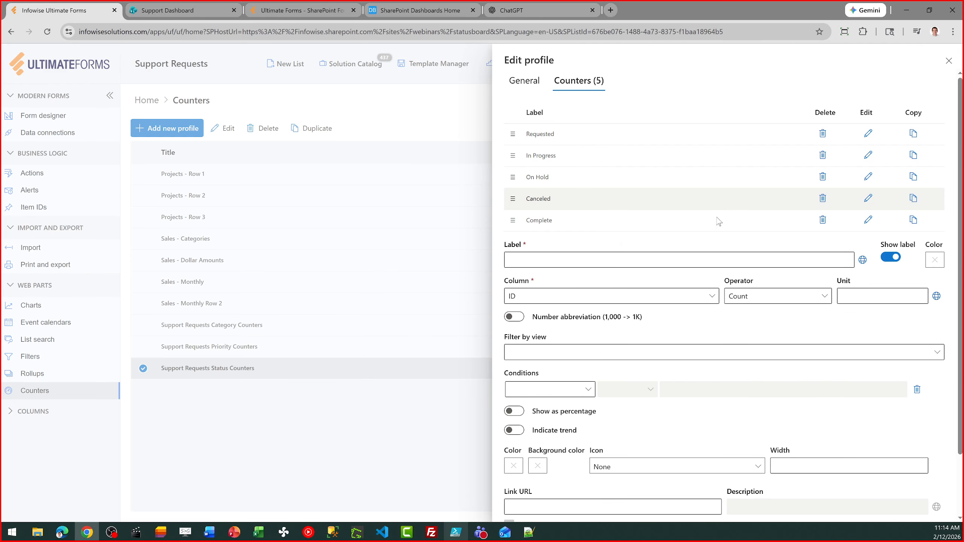
scroll(960, 465, "down", 2)
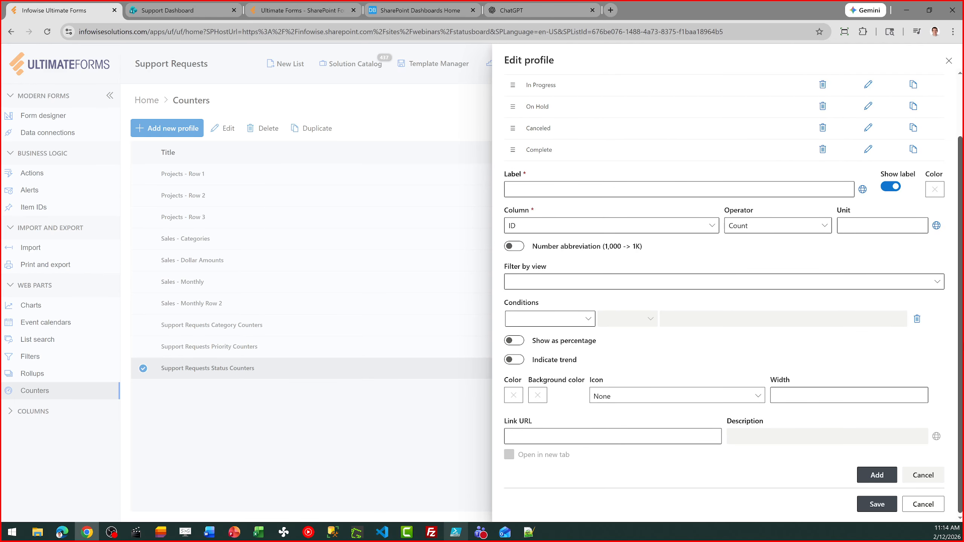
left_click(923, 505)
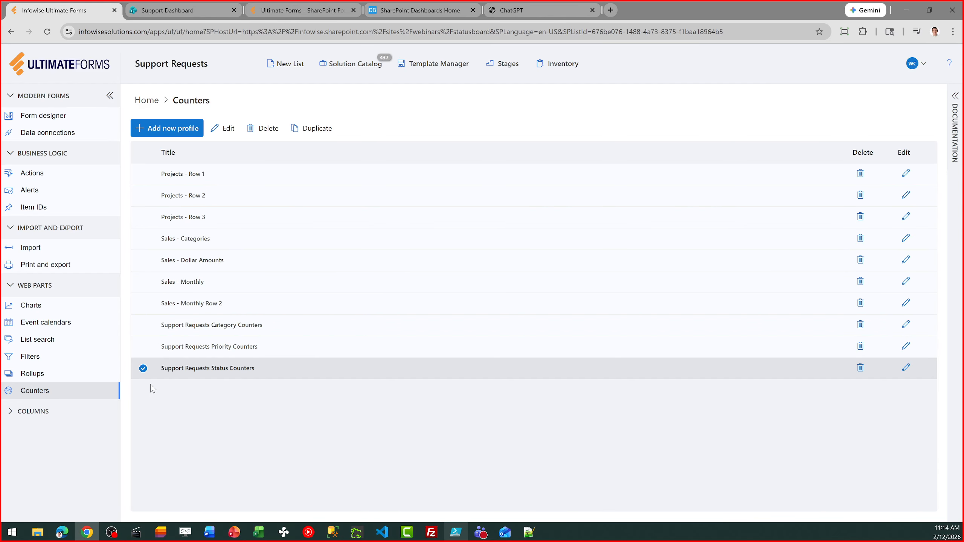
- Duplicate the Support Requests Status Counters profile, and delete the copy
left_click(143, 369)
left_click(143, 369)
left_click(319, 129)
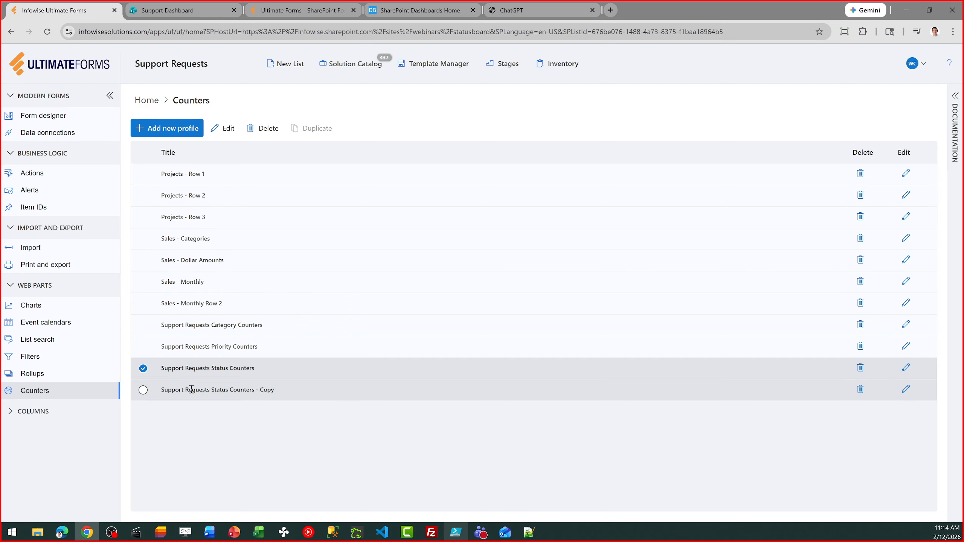
left_click(145, 369)
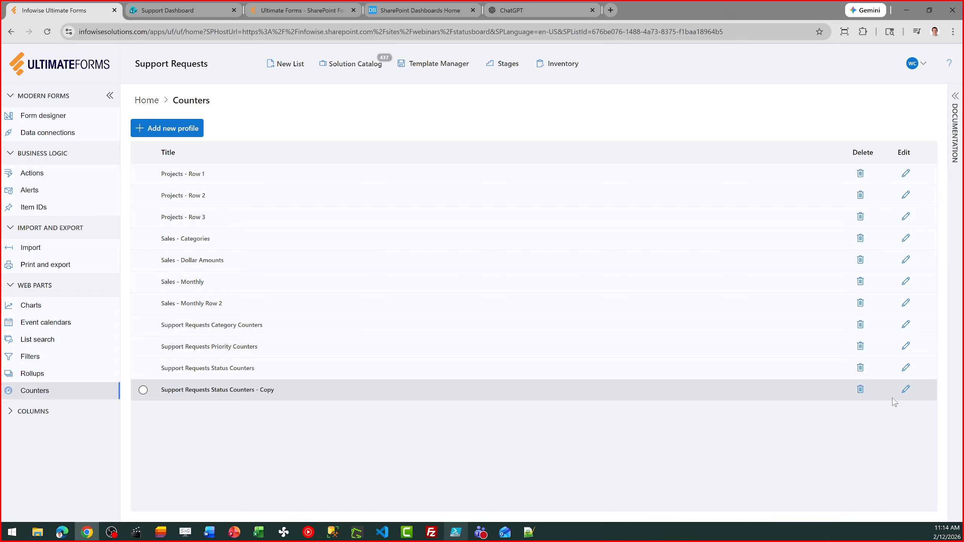
left_click(860, 390)
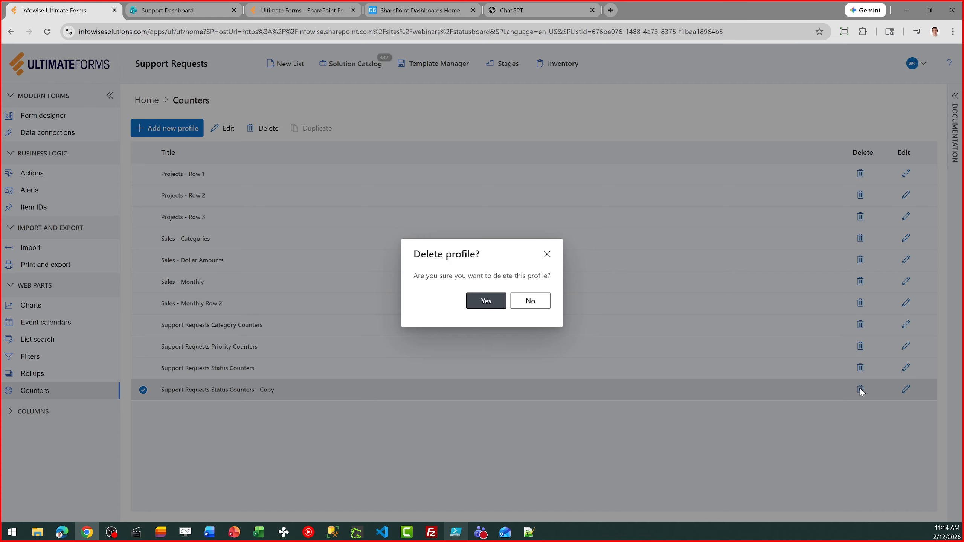
left_click(490, 303)
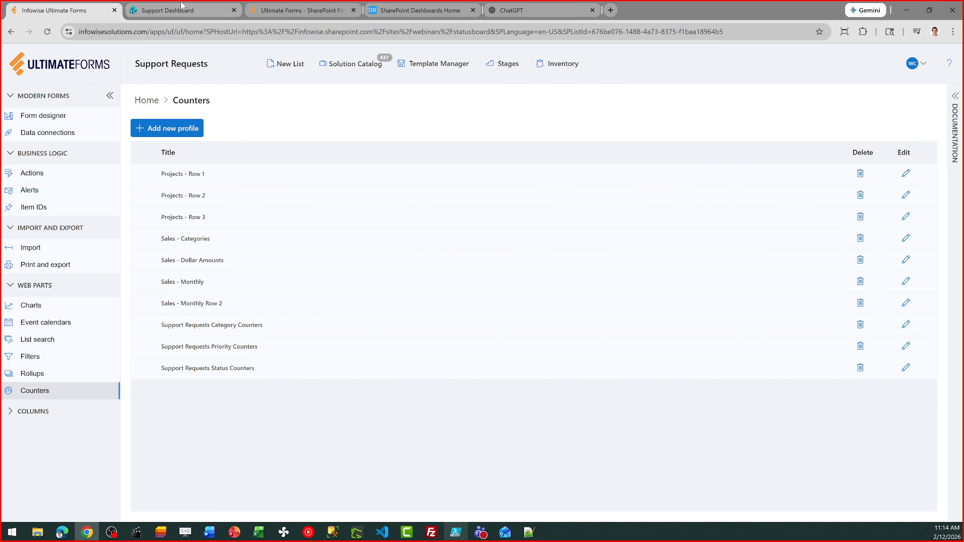
- Browse the Solution Catalog's Infowise Solutions and Infowise Webinars, and return to the Ultimate Forms home page
left_click(146, 100)
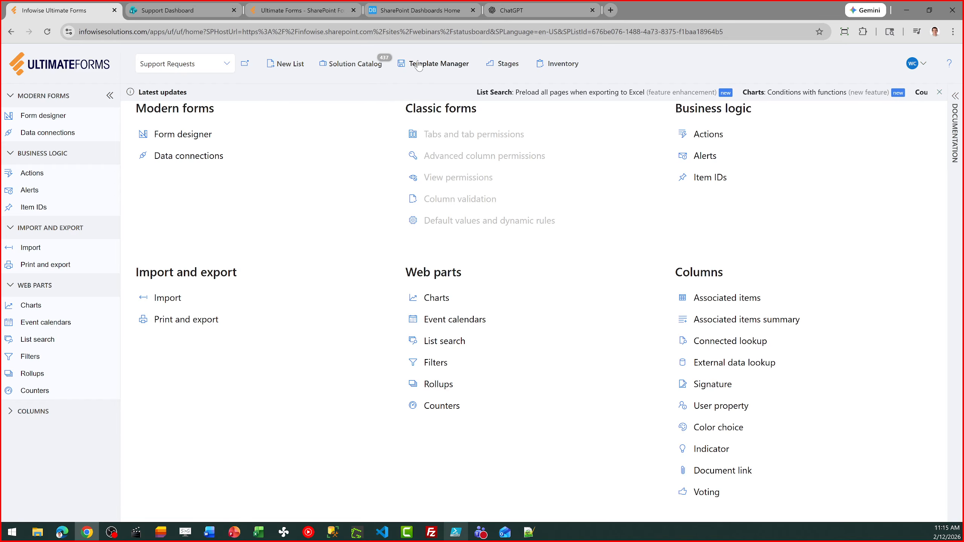
left_click(350, 65)
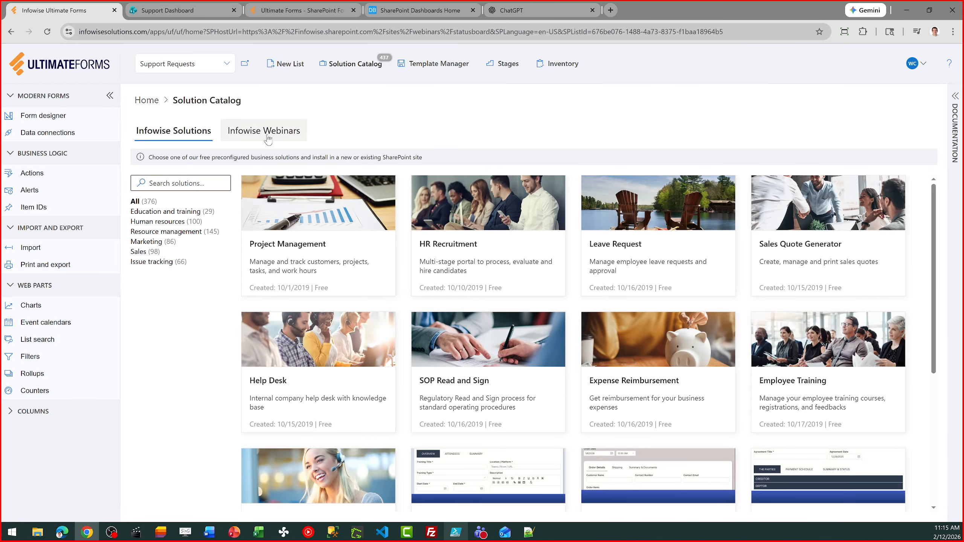
left_click(266, 136)
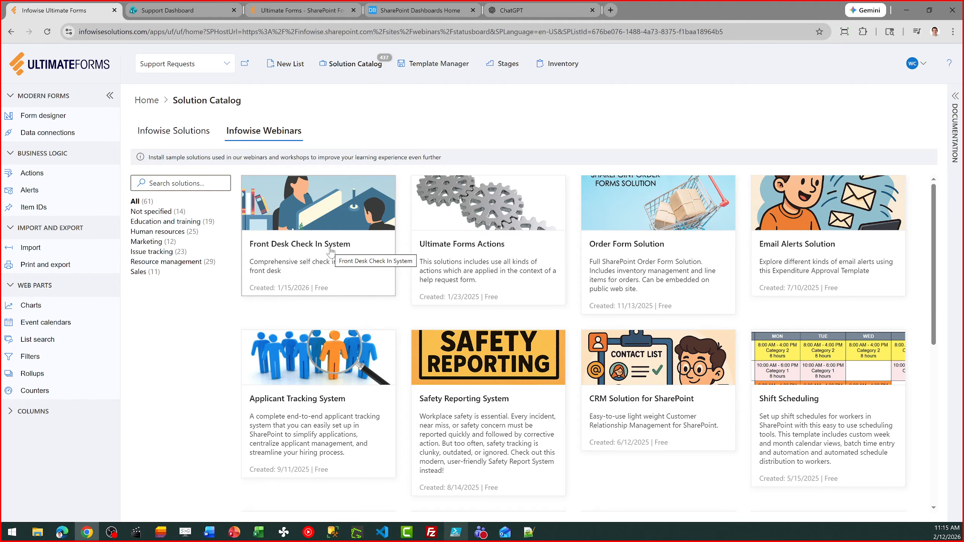
left_click(147, 101)
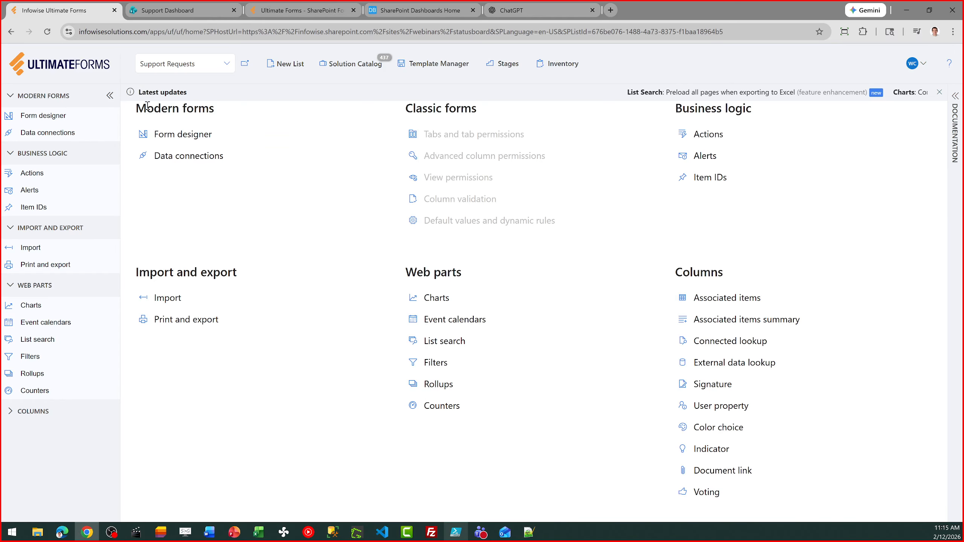
- Open the Support Requests list in SharePoint, switch to the Sales list and examine its items and columns
left_click(246, 62)
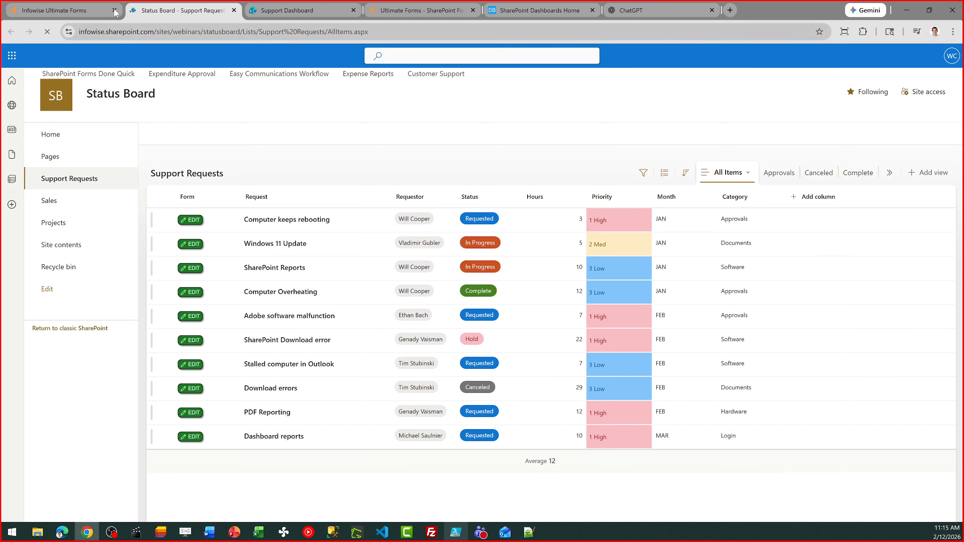
left_click(81, 5)
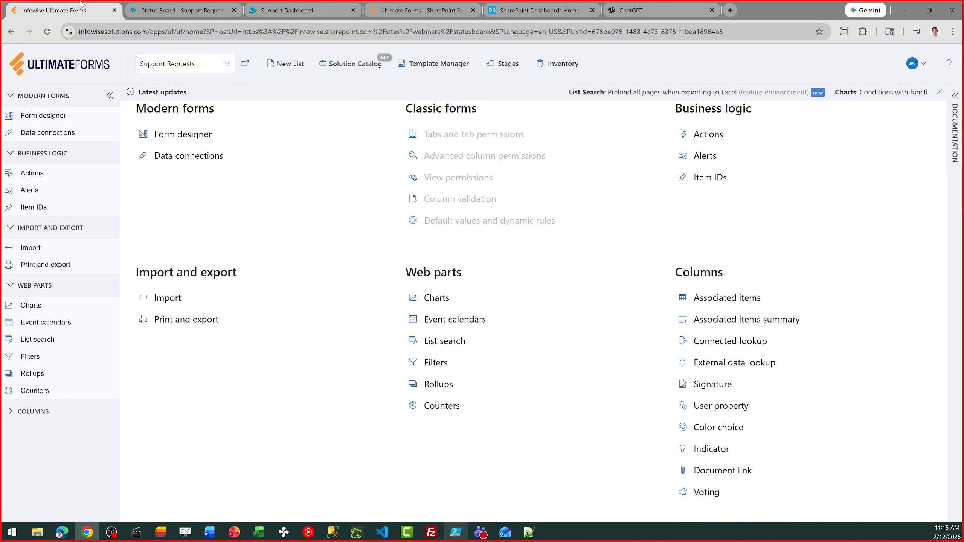
left_click(174, 7)
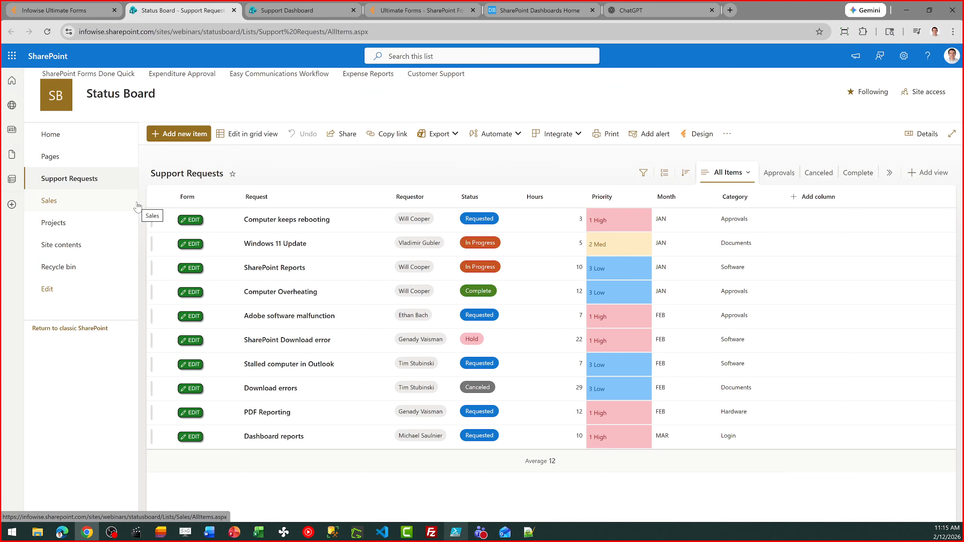
left_click(52, 209)
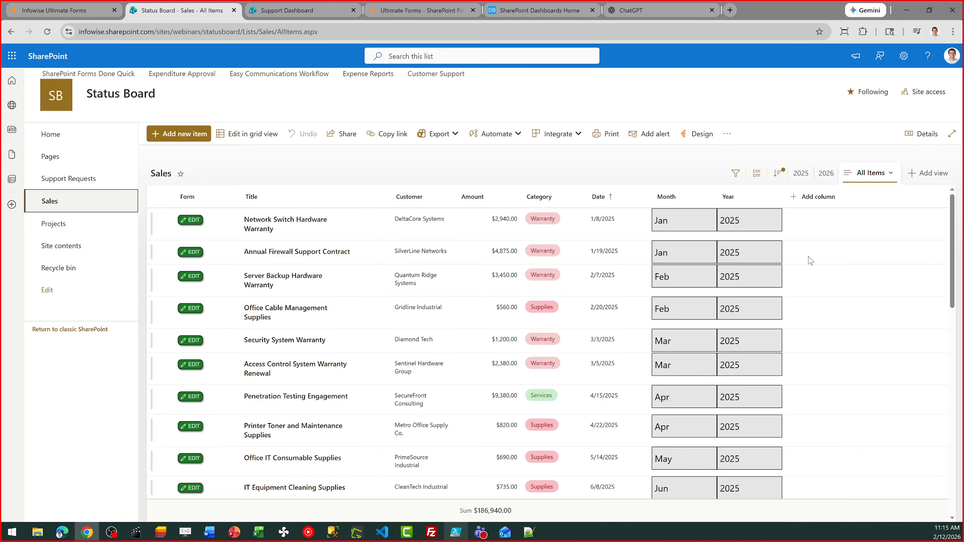
left_click_drag(953, 210, 957, 232)
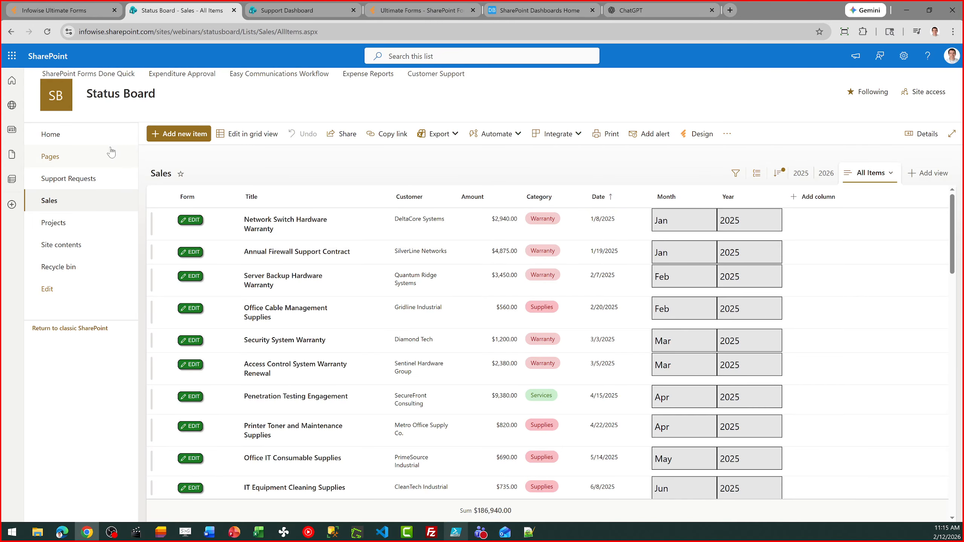
- Open the Sales Dashboard from the site's home page, test the 2026 Total tile's link and close the opened list view
left_click(51, 134)
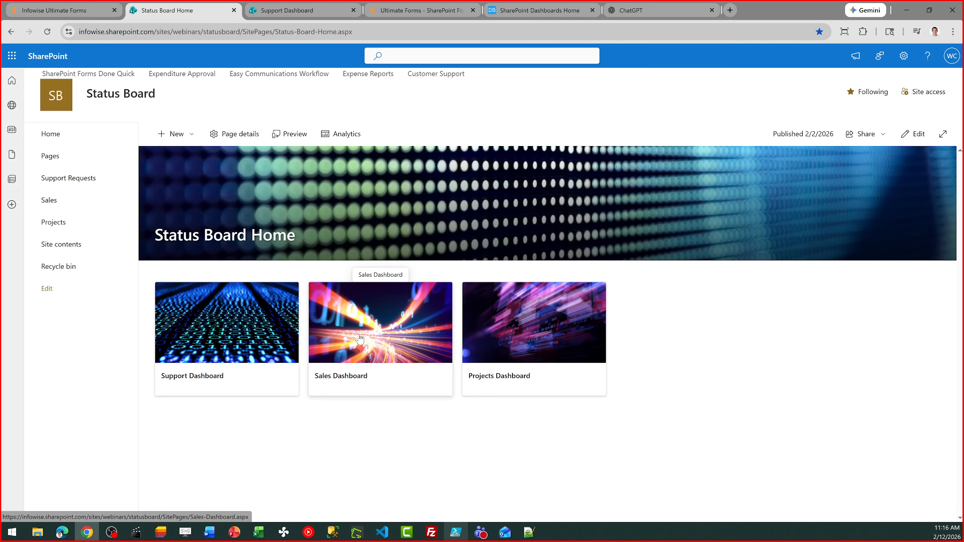
left_click(334, 356)
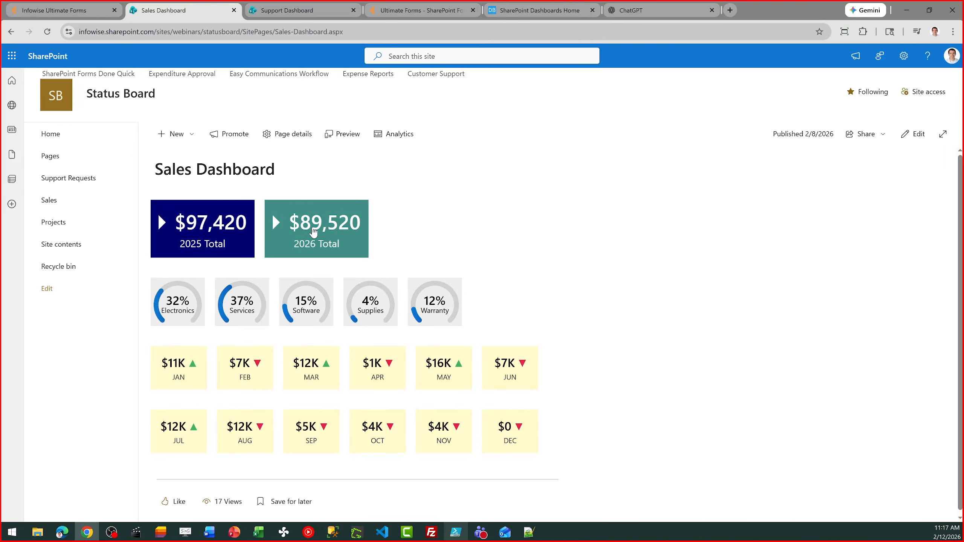
left_click(313, 232)
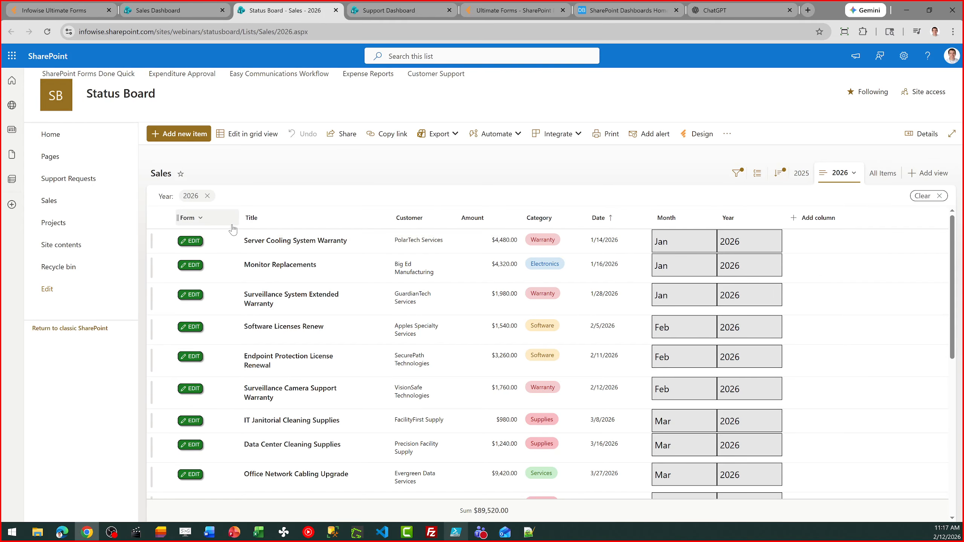
left_click(336, 11)
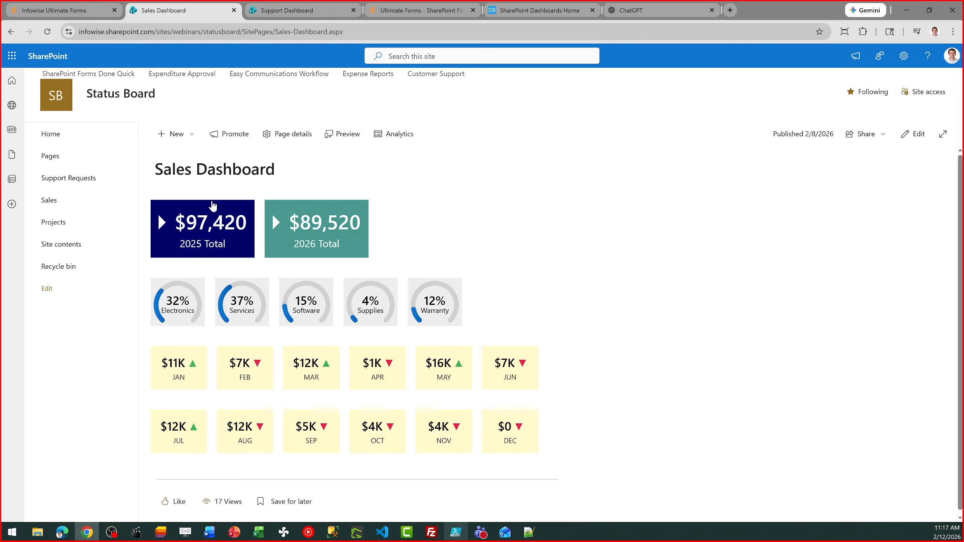
- Examine the Projects list's budget, priority, status and days columns, and return to the Status Board home page
left_click(44, 226)
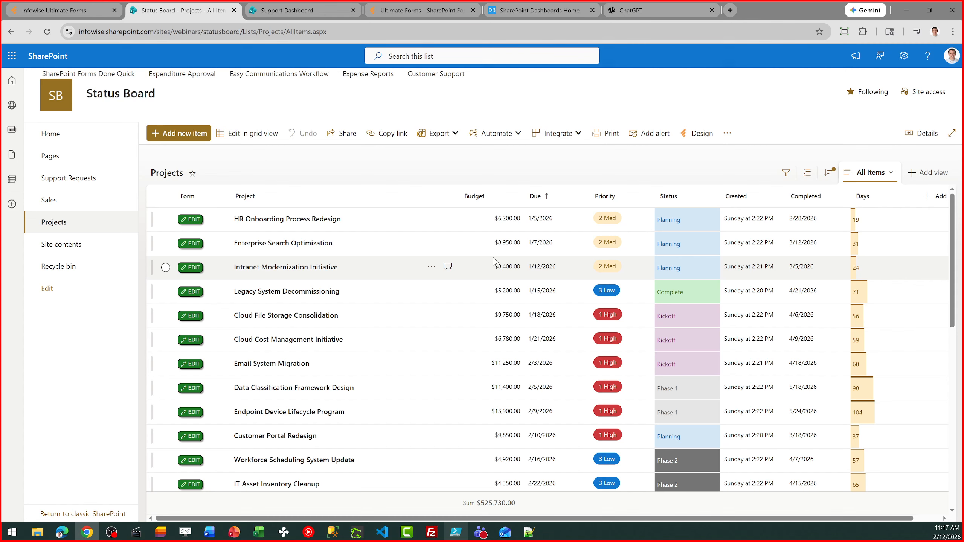
left_click(50, 137)
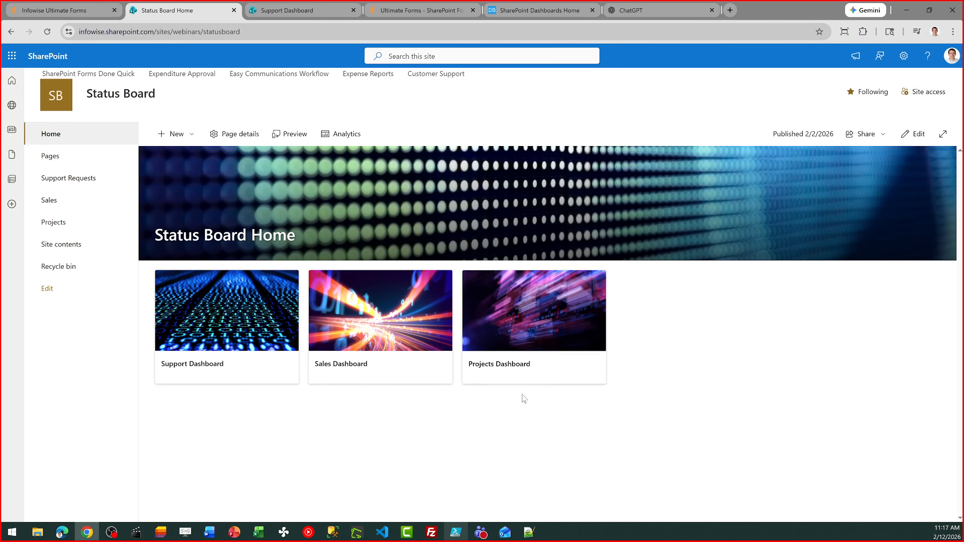
- Open the Projects Dashboard to examine its counters, and return to the Projects list
left_click(529, 310)
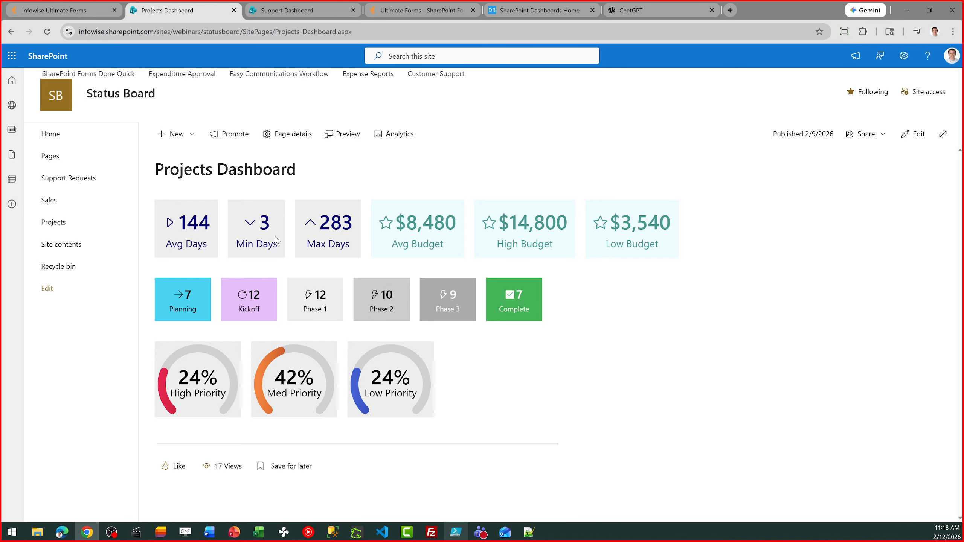
left_click(64, 227)
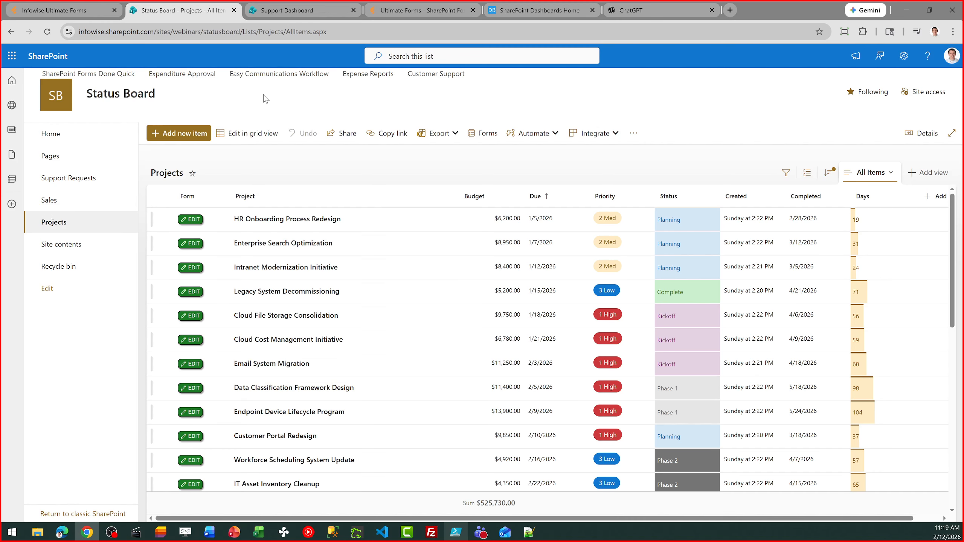
- Open the Support Requests list from the Support Dashboard and launch its Ultimate Forms design page
left_click(381, 9)
left_click(303, 10)
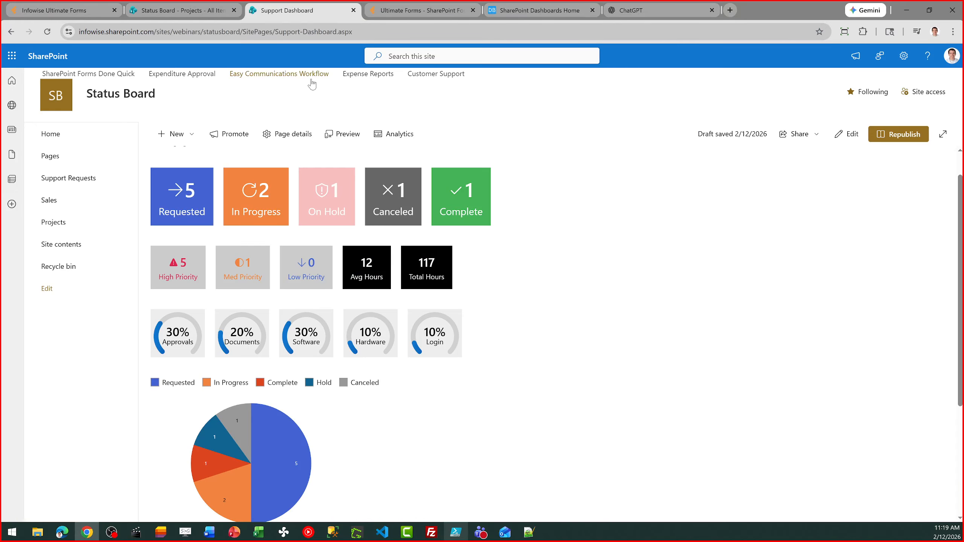
left_click(70, 179)
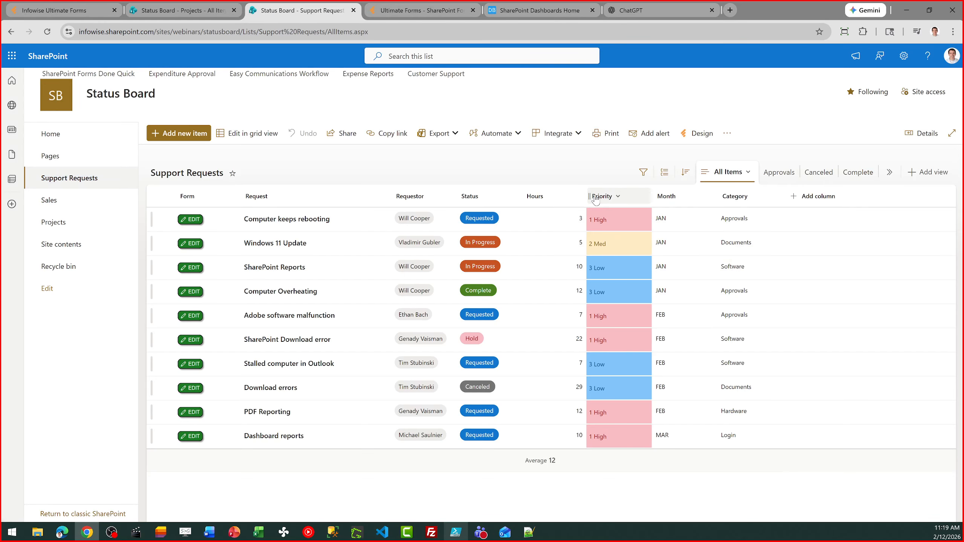
left_click(690, 141)
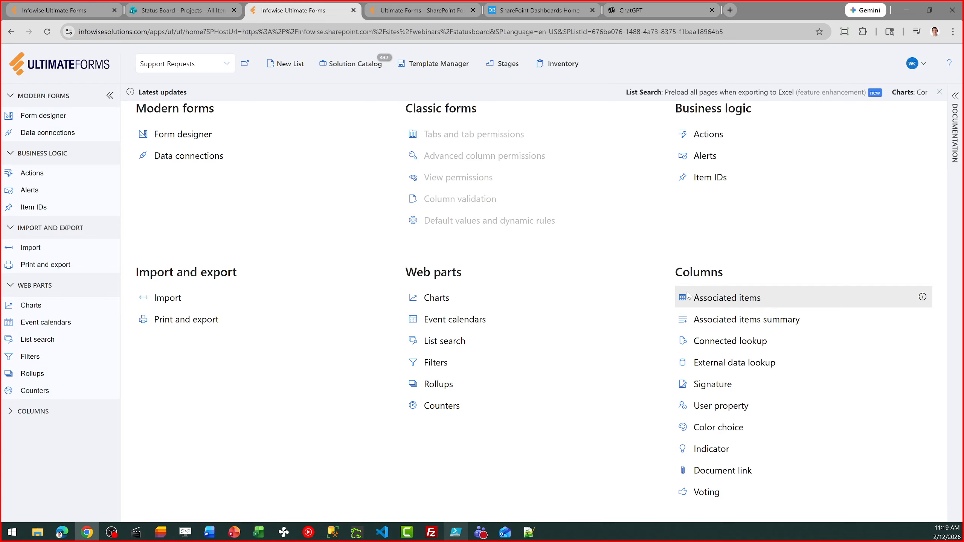
- Try out the automatic data refresh interval in the Support Requests Status Counters profile, cancel the edit and return to the home page
left_click(437, 406)
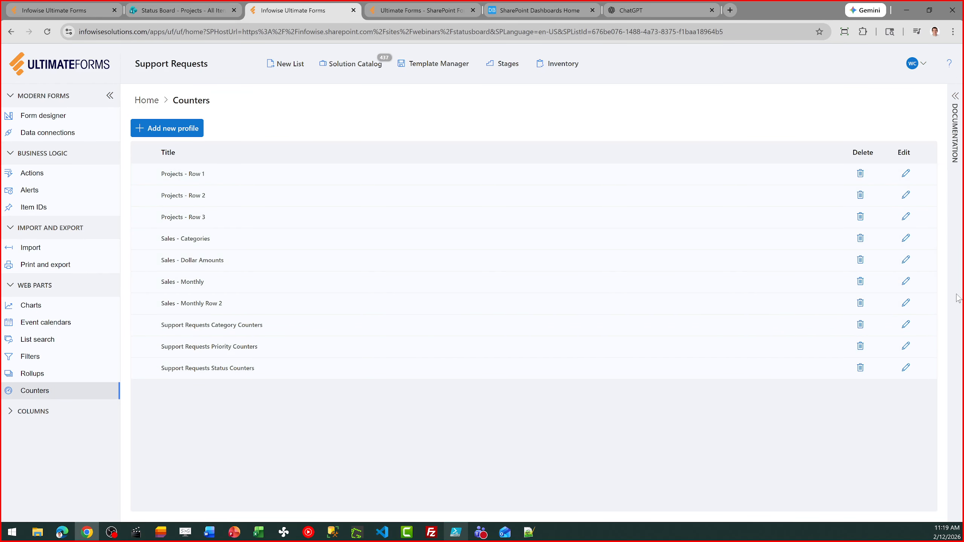
left_click(905, 370)
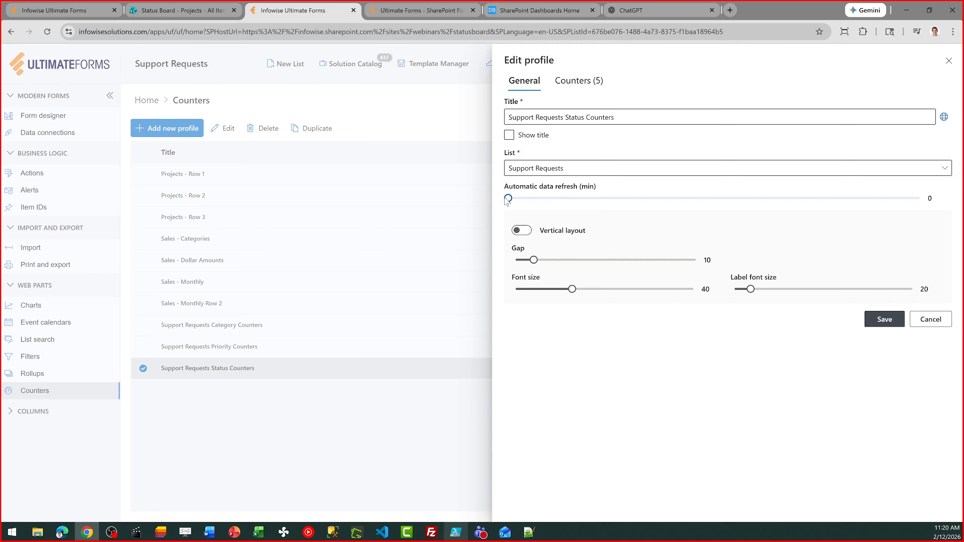
mouse_move(509, 197)
left_mouse_down()
mouse_move(587, 200)
mouse_move(492, 203)
mouse_move(521, 205)
left_mouse_up()
left_click_drag(511, 202, 492, 206)
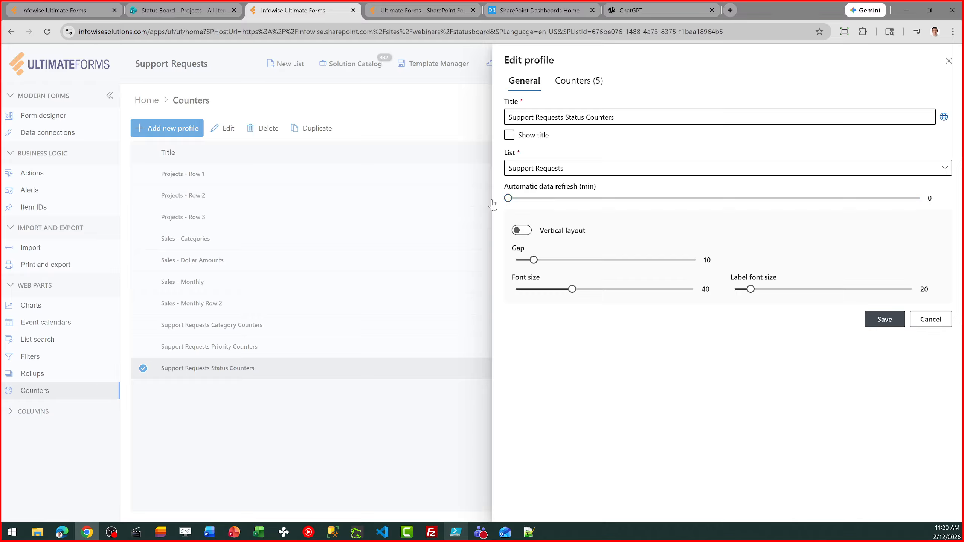
left_click(931, 319)
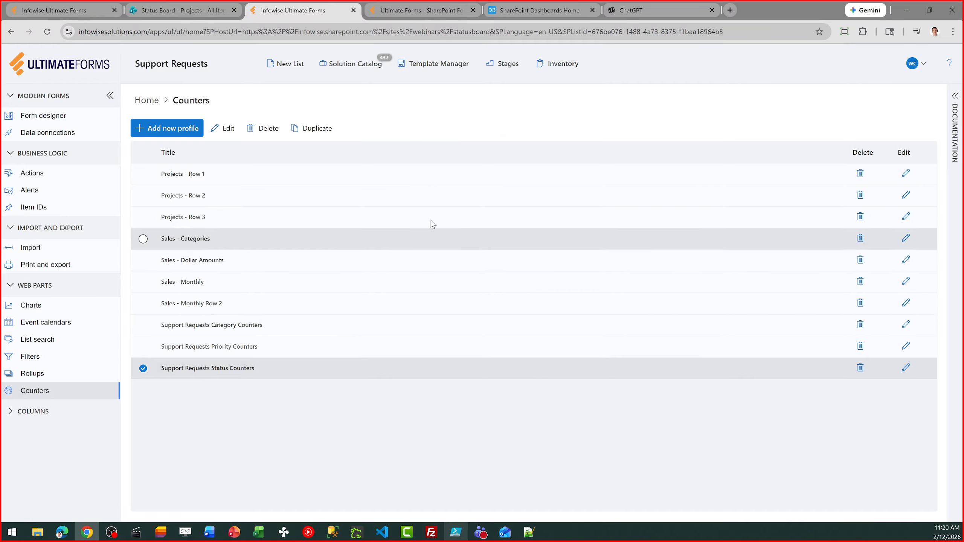
left_click(147, 100)
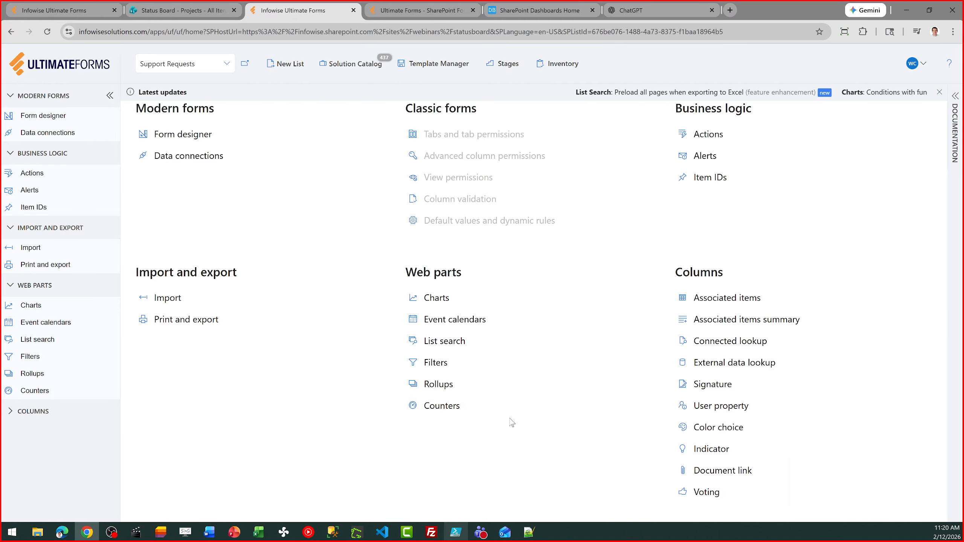
- Review the Support Status chart profile's general and display settings and available chart types, close it unchanged and return to the home page
left_click(440, 306)
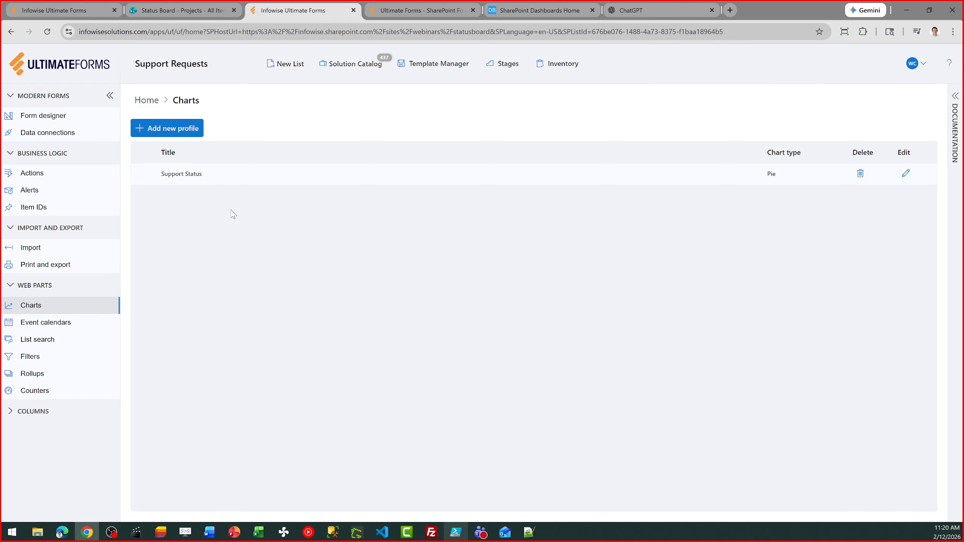
left_click(907, 174)
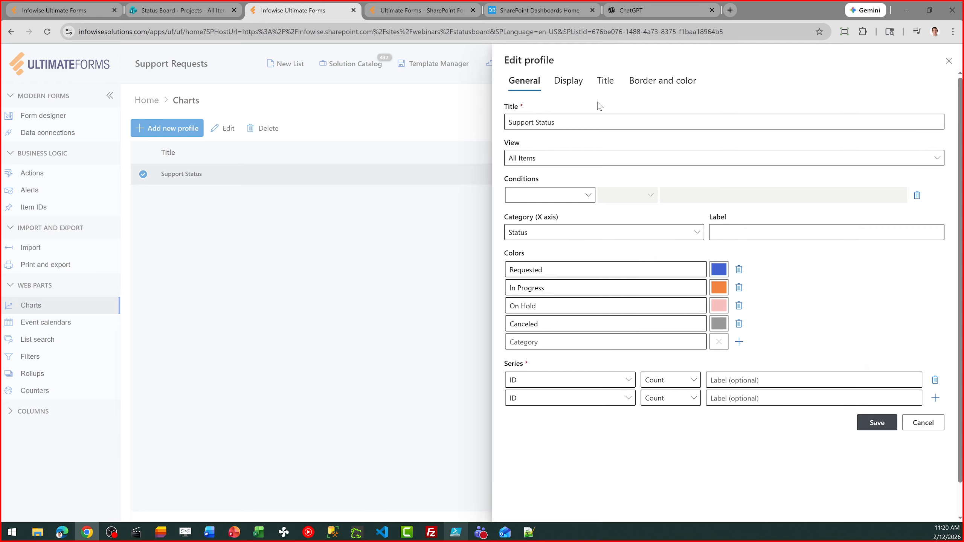
left_click(575, 90)
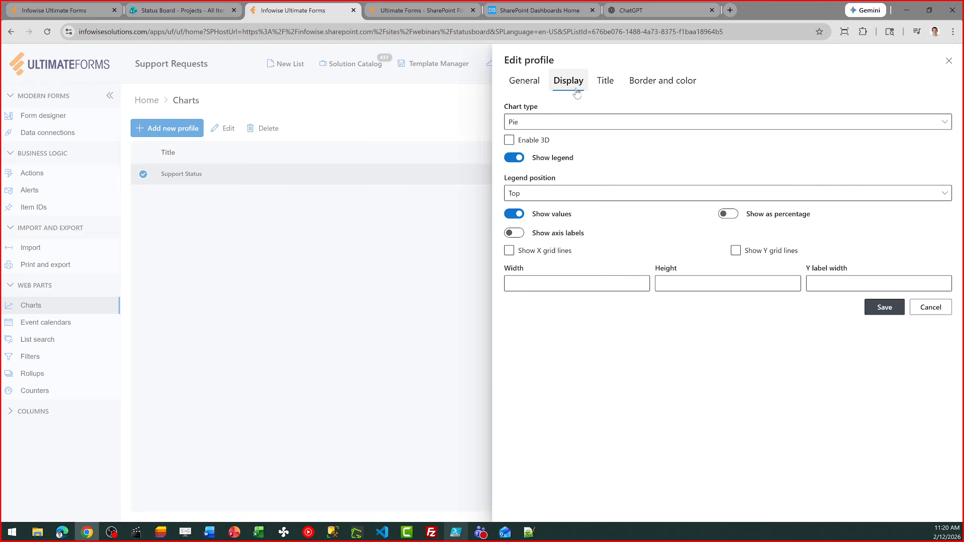
left_click(612, 84)
left_click(576, 84)
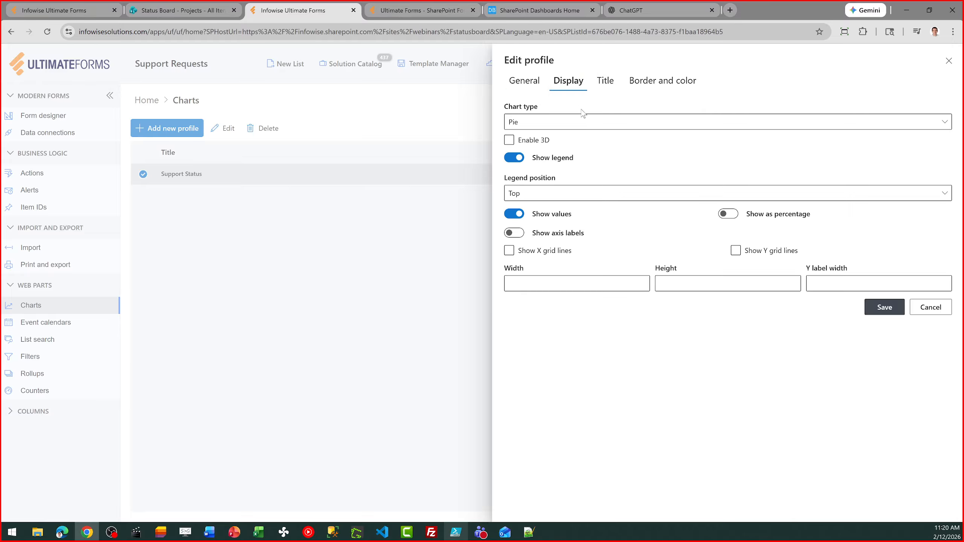
left_click(580, 127)
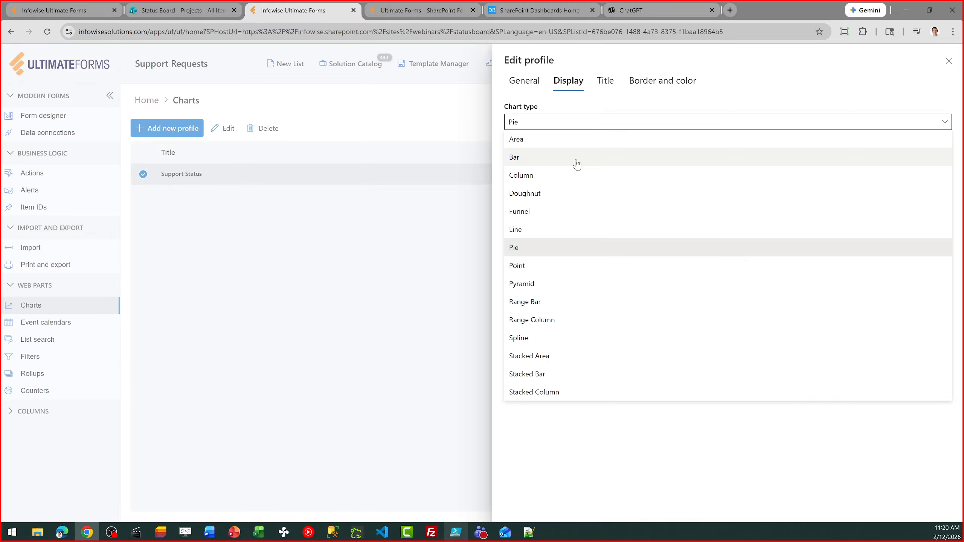
left_click(904, 75)
left_click(949, 60)
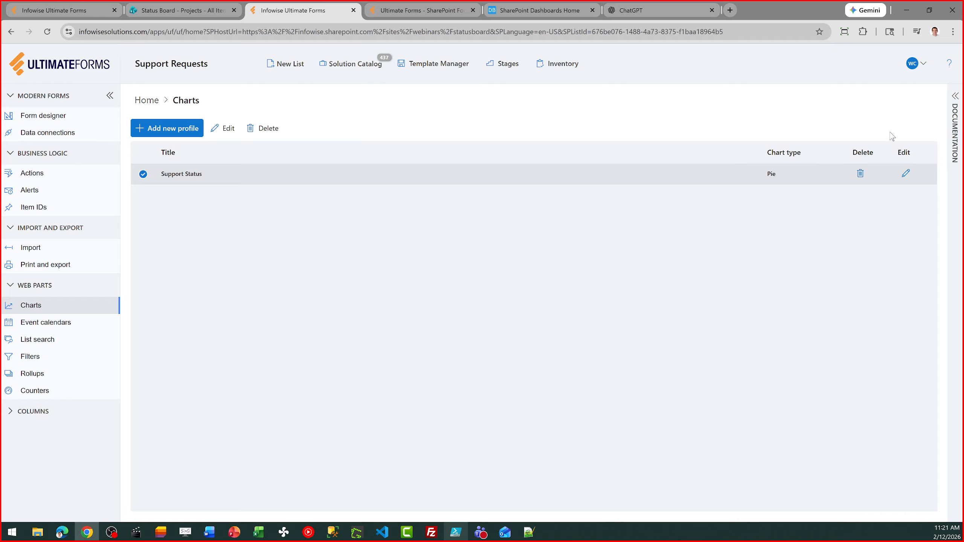
left_click(148, 101)
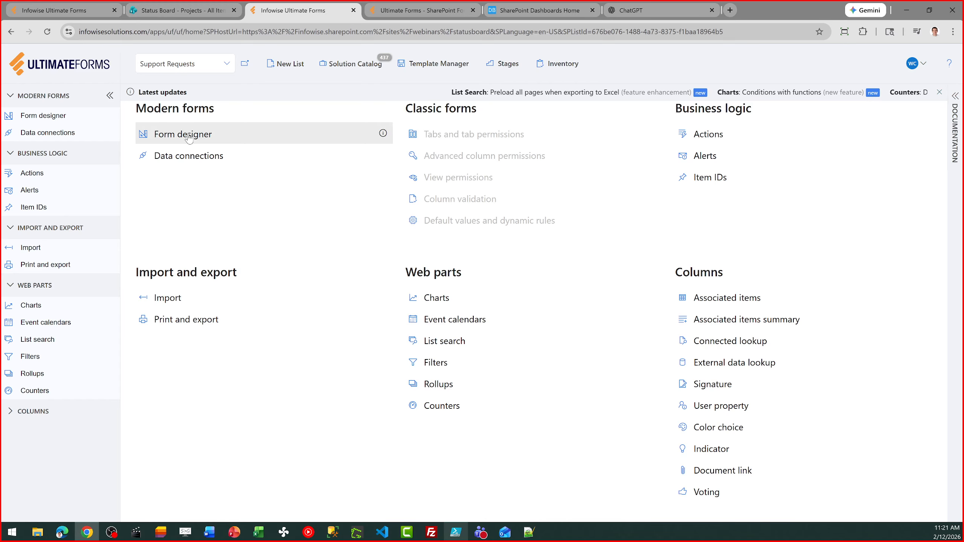
- Try adding the Modified column below Hours in the Support Requests form designer, and leave without saving
left_click(296, 134)
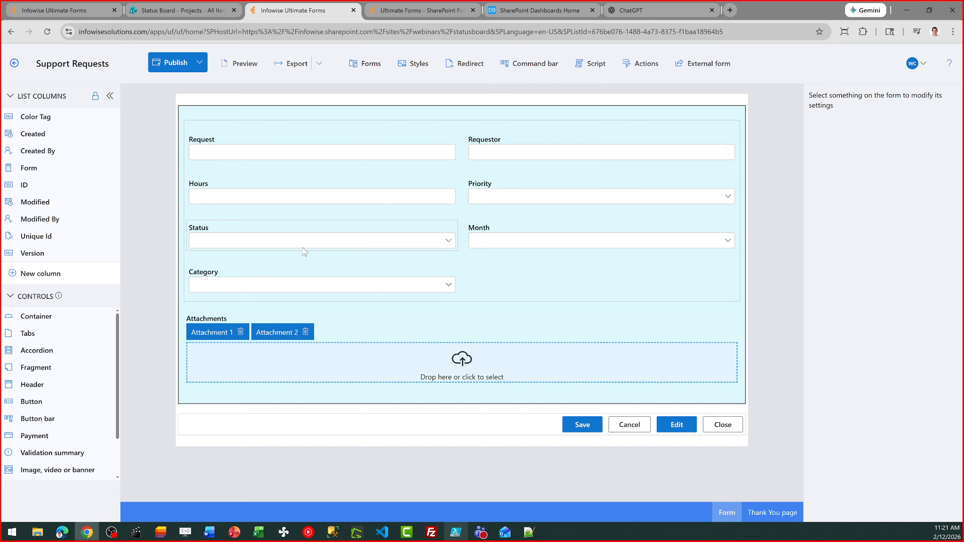
left_click(288, 182)
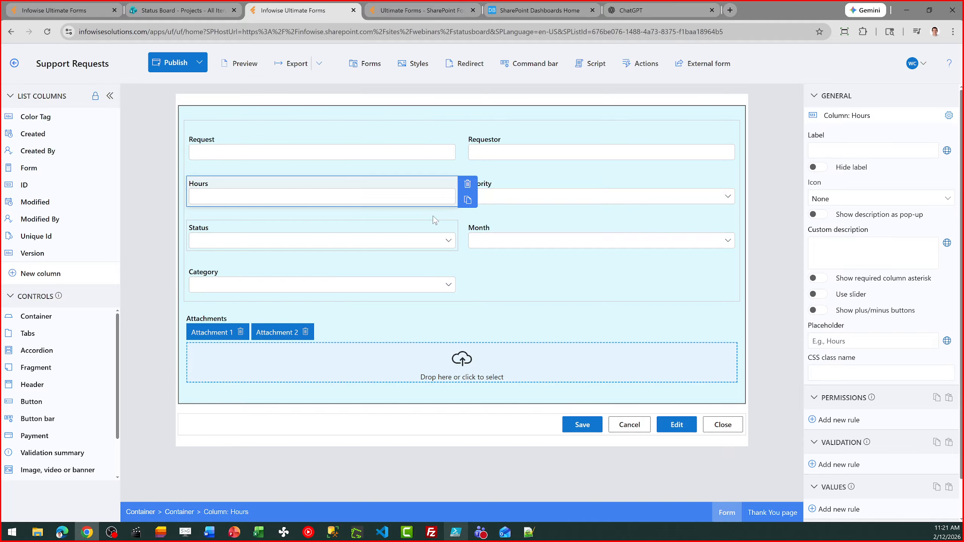
left_click_drag(34, 201, 271, 220)
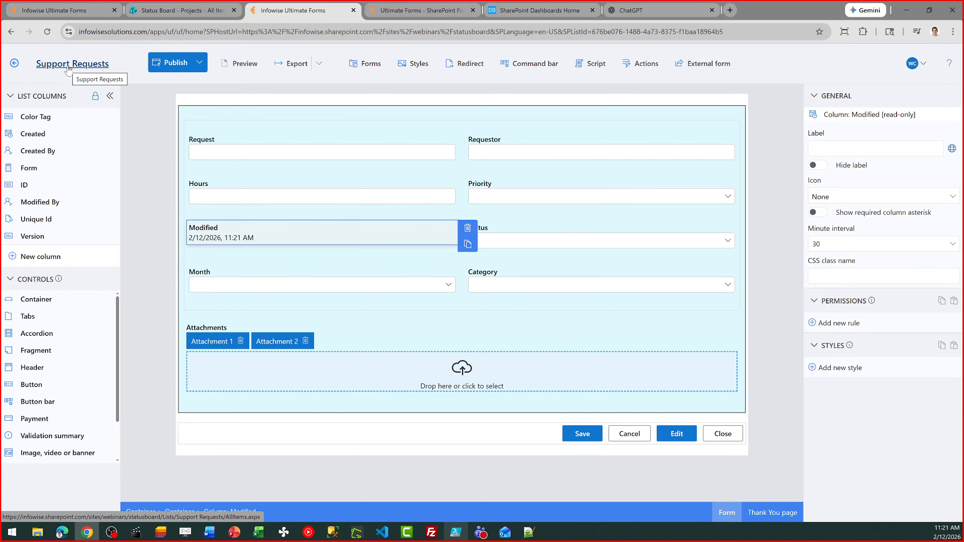
left_click(15, 64)
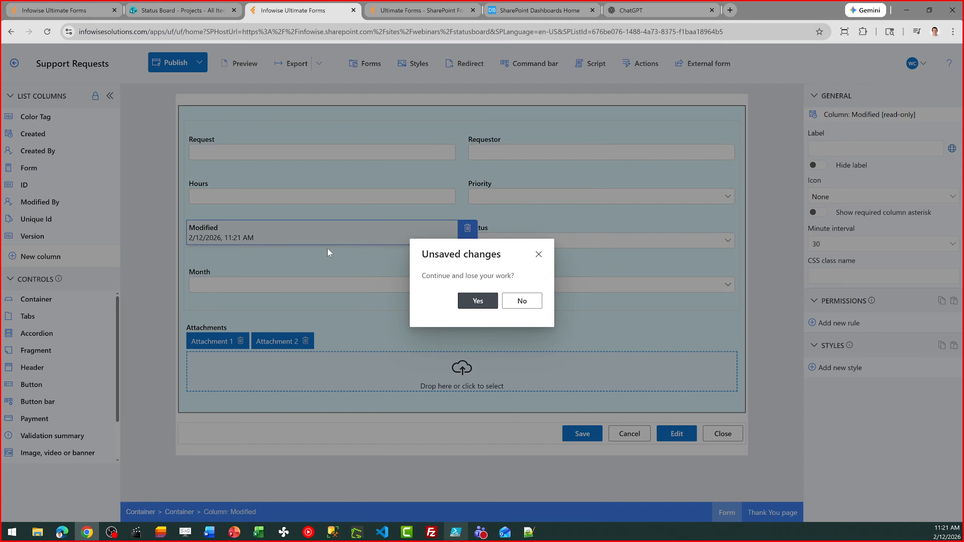
left_click(480, 304)
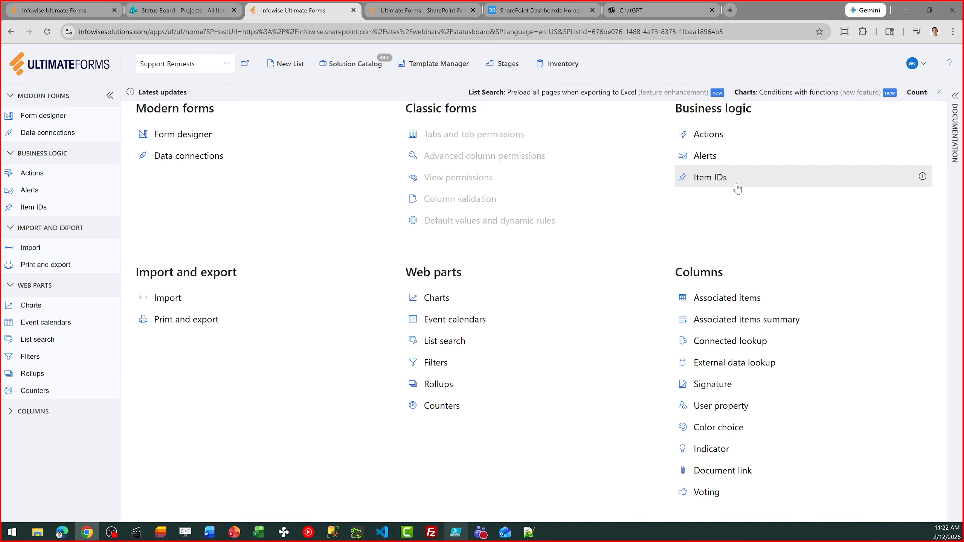
- Examine the action types available for a new Support Requests action, cancel it and return to the home page
left_click(716, 130)
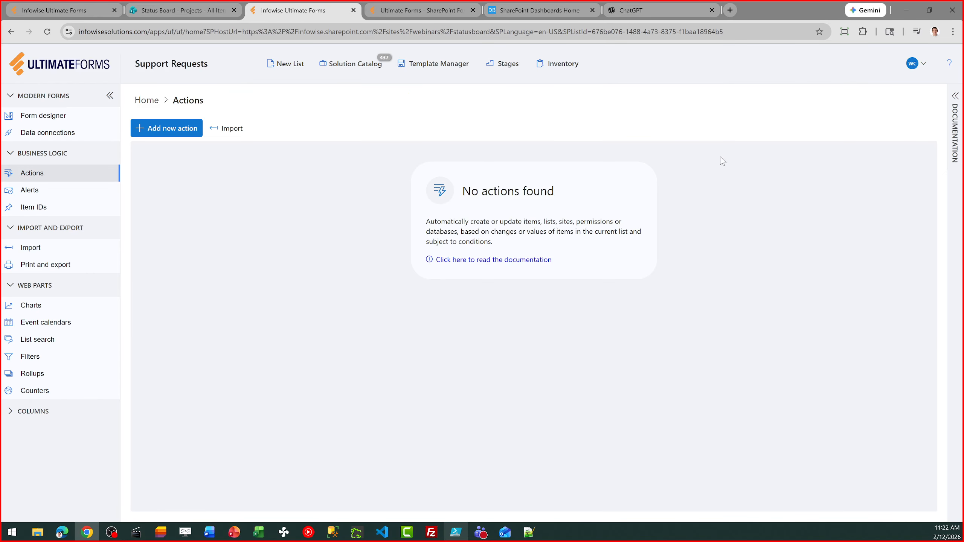
left_click(184, 133)
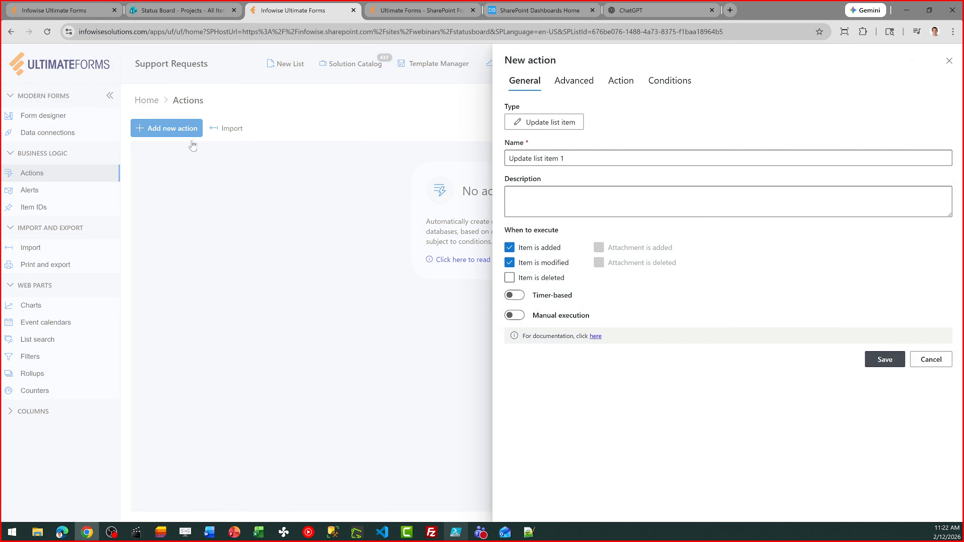
left_click(538, 122)
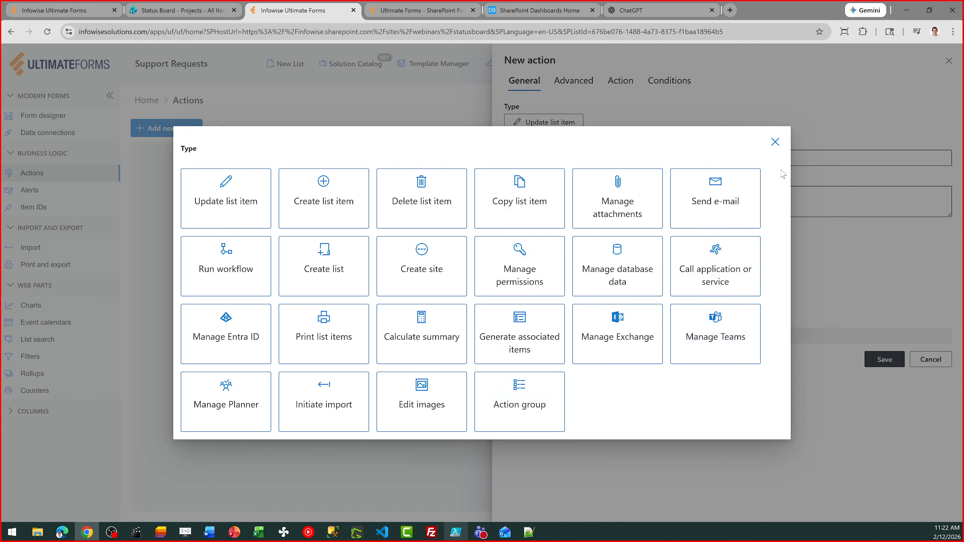
left_click(775, 142)
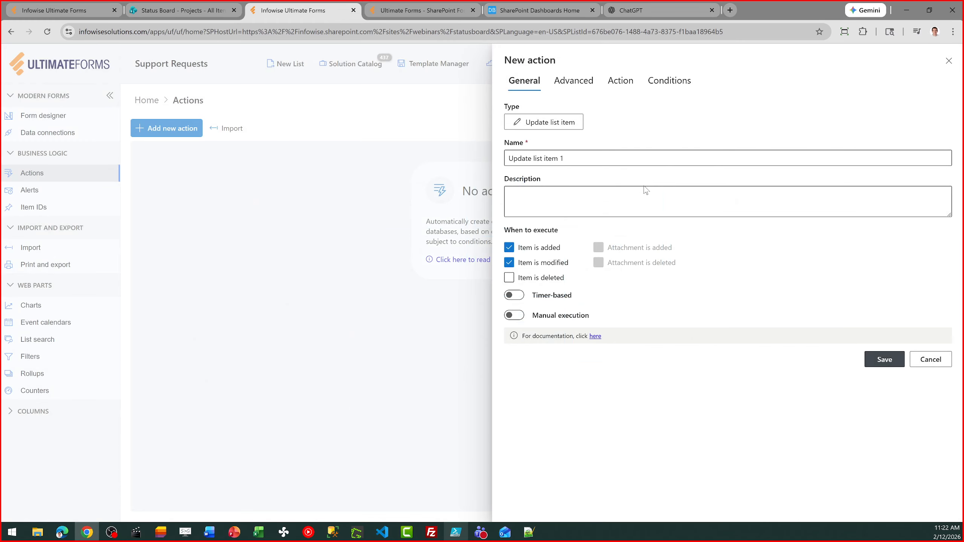
left_click(931, 360)
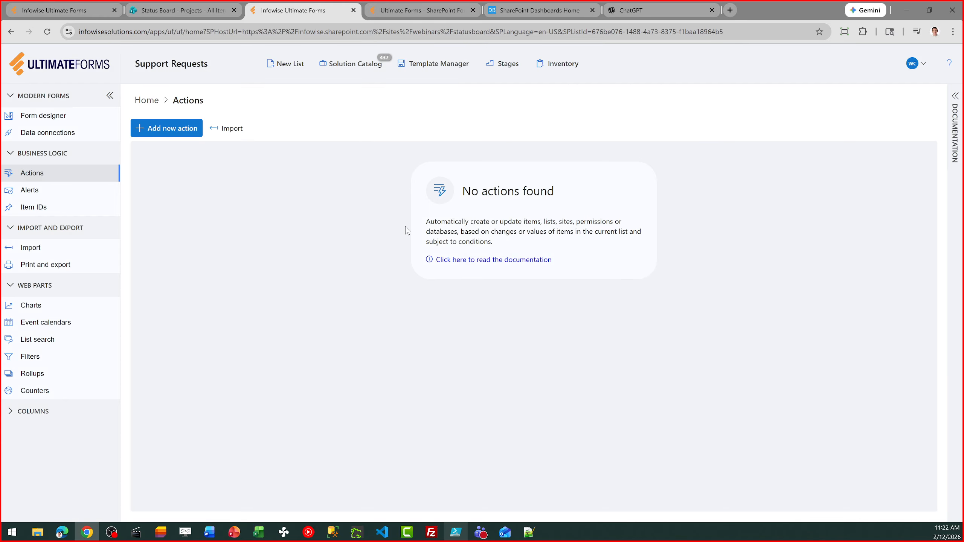
left_click(159, 104)
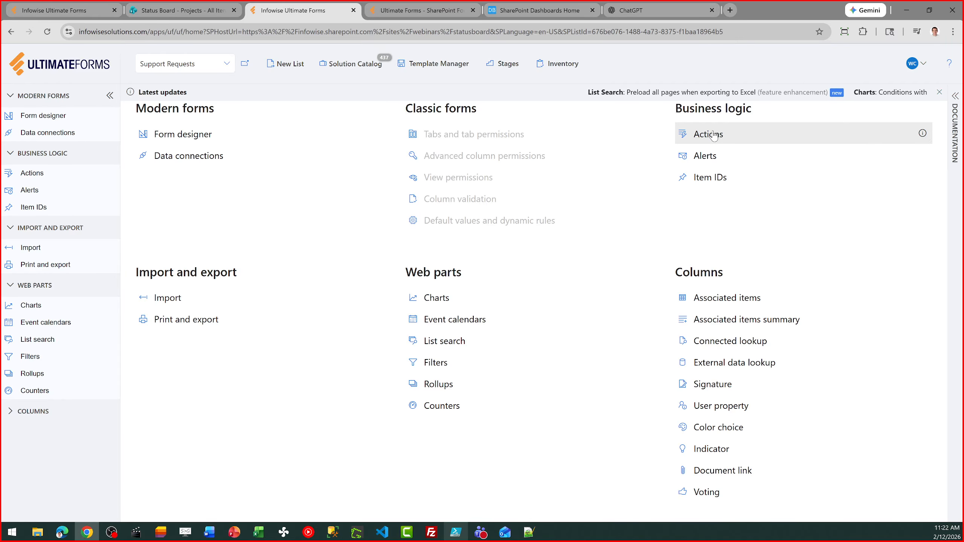
- View the Alerts section and its mail templates, and return to the home page
left_click(719, 160)
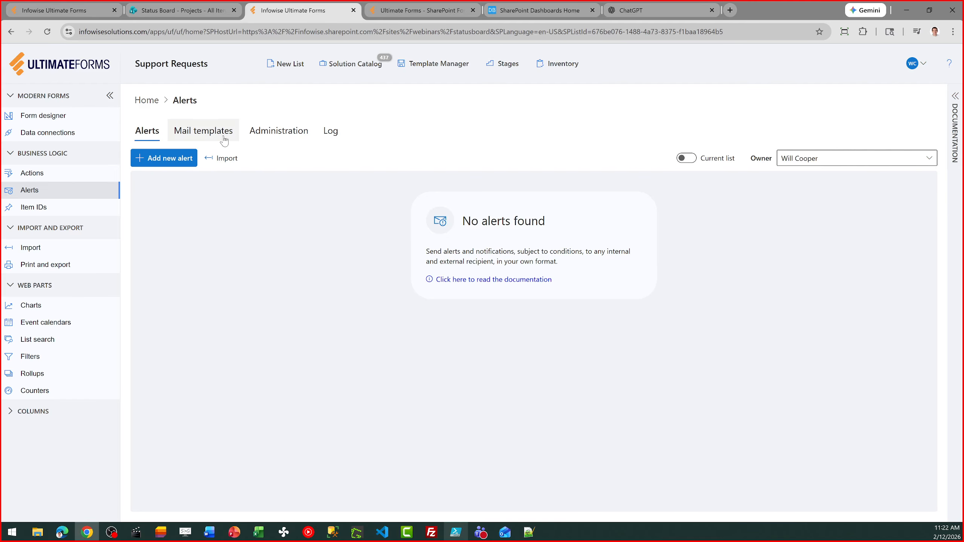
left_click(195, 141)
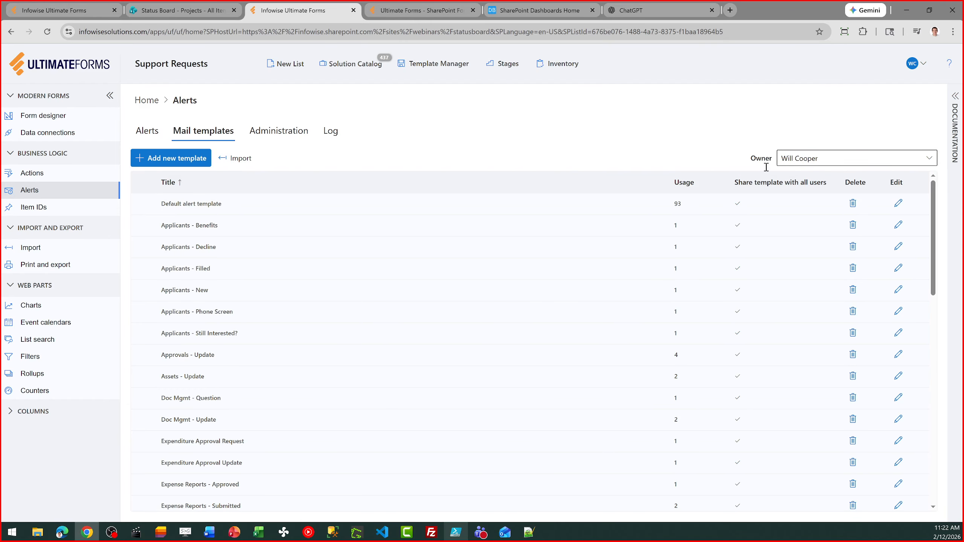
left_click(147, 99)
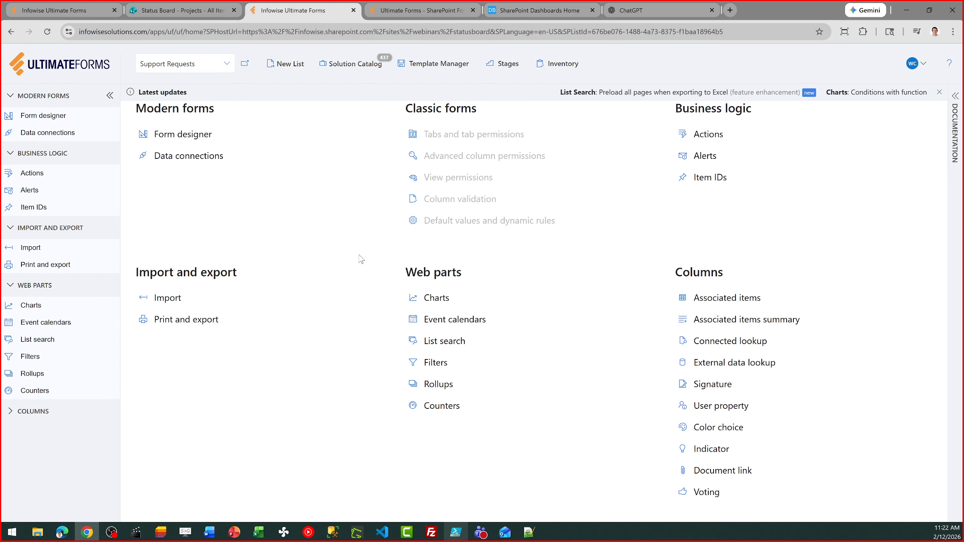
- Show the free trial installation page and its site URL field on the Ultimate Forms website, and return to the Support Requests design page
left_click(387, 12)
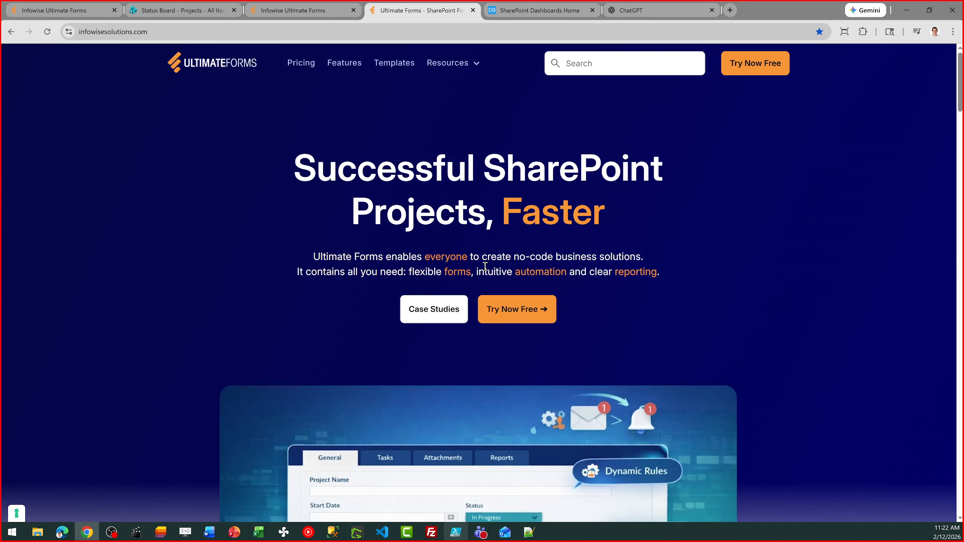
left_click(529, 315)
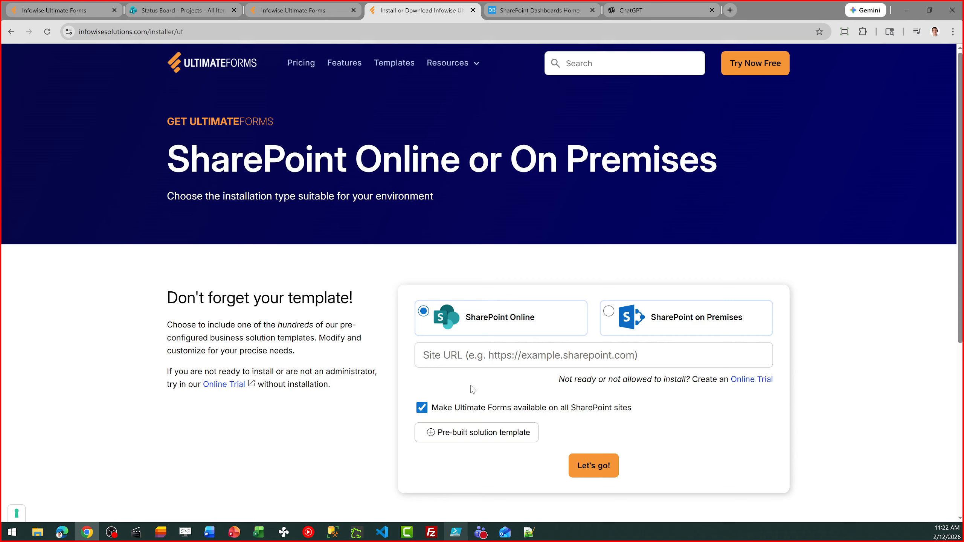
left_click(649, 354)
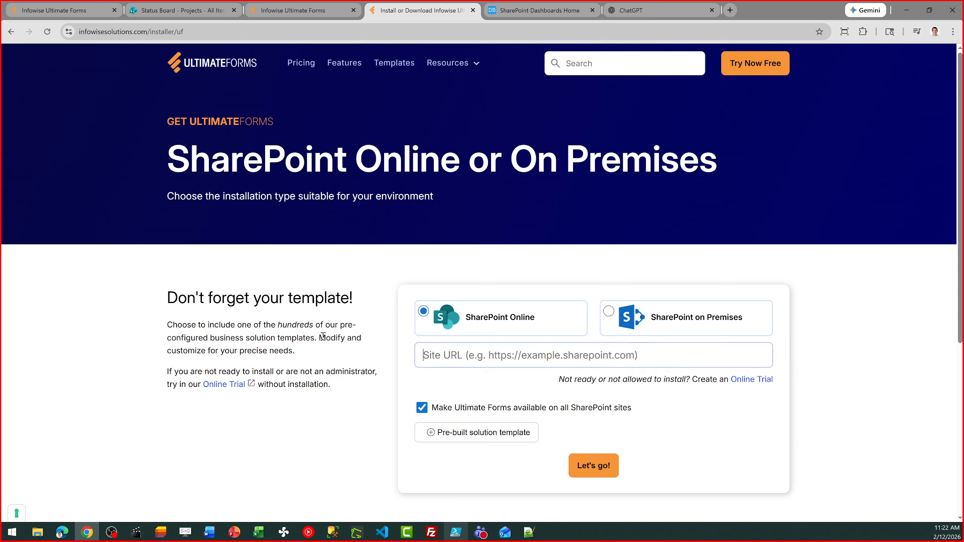
left_click(527, 355)
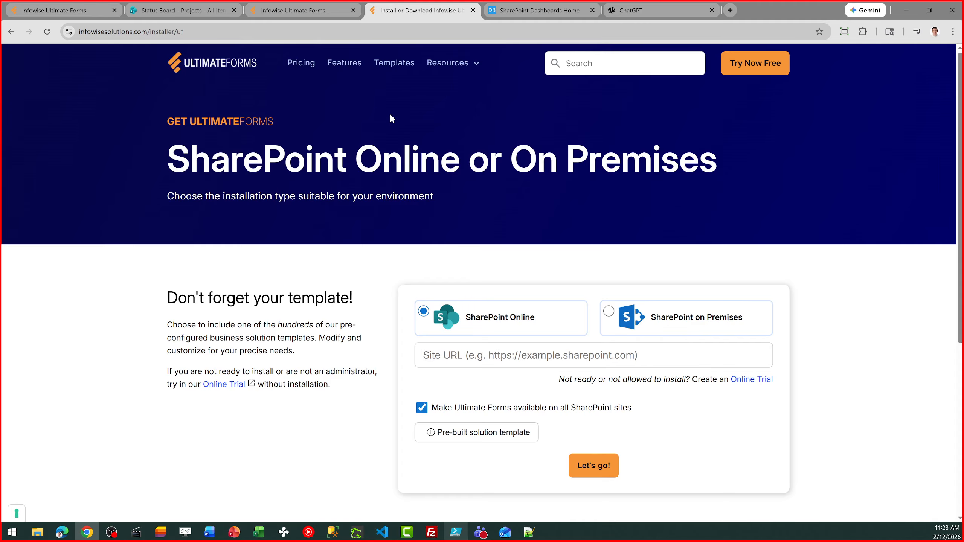
left_click(312, 10)
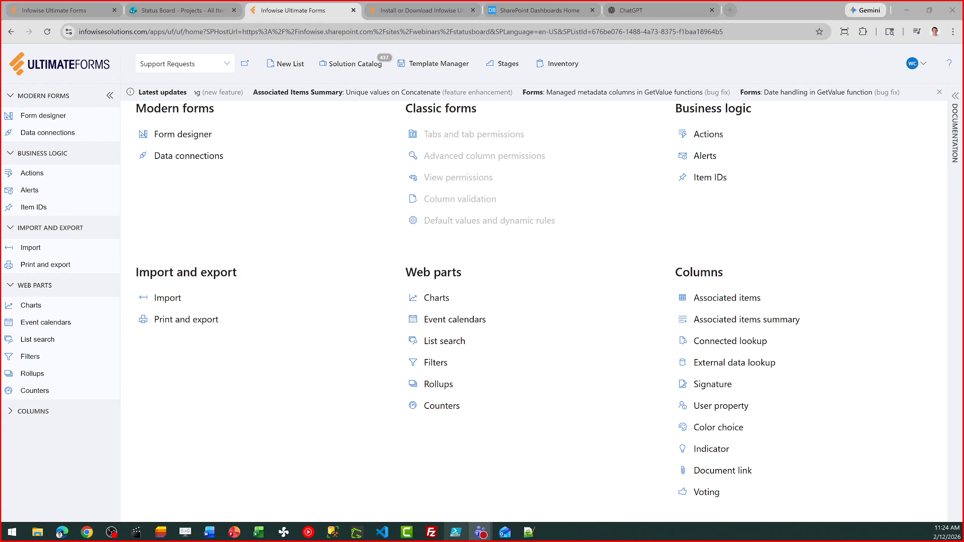
- Switch to the Ultimate Forms website and look through its webinars page with recordings and installable templates
left_click(374, 5)
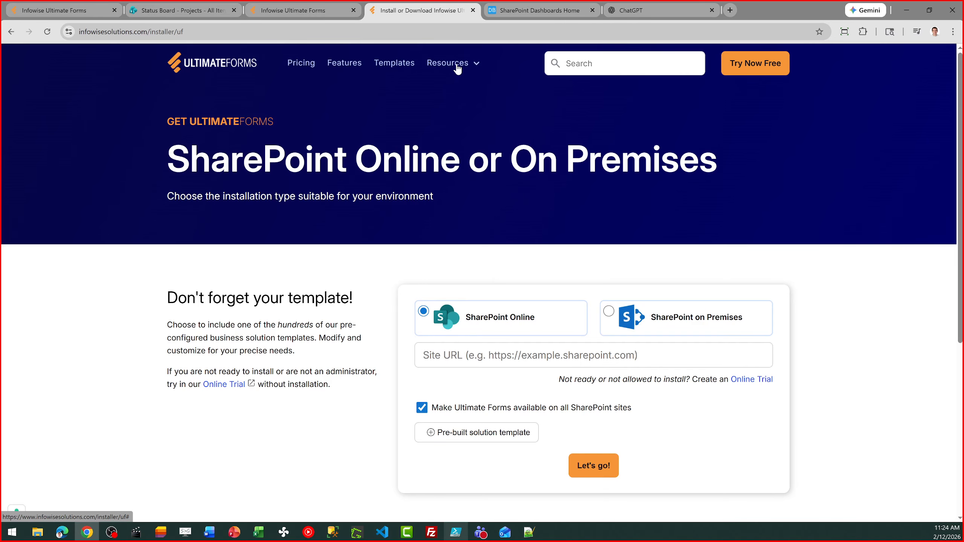
mouse_move(458, 67)
left_click(373, 122)
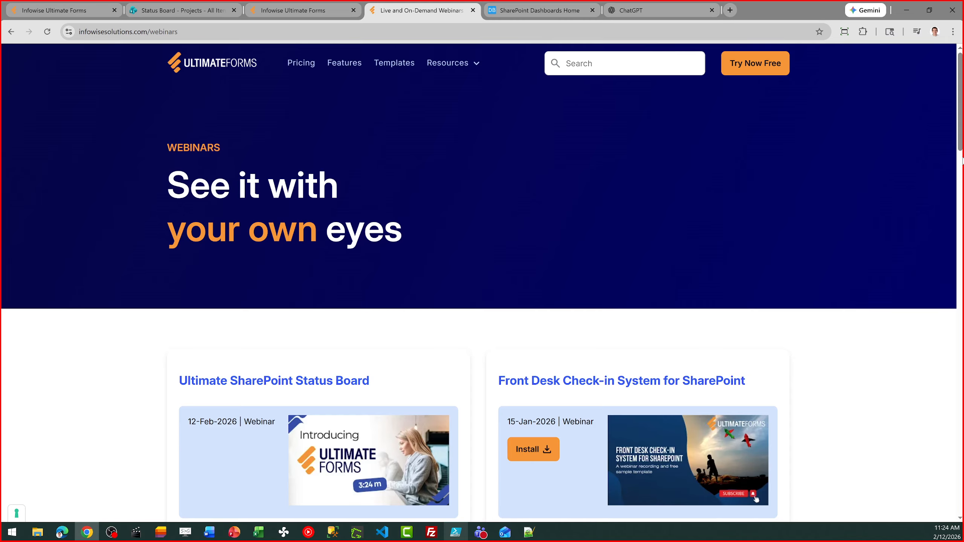
scroll(963, 159, "down", 12)
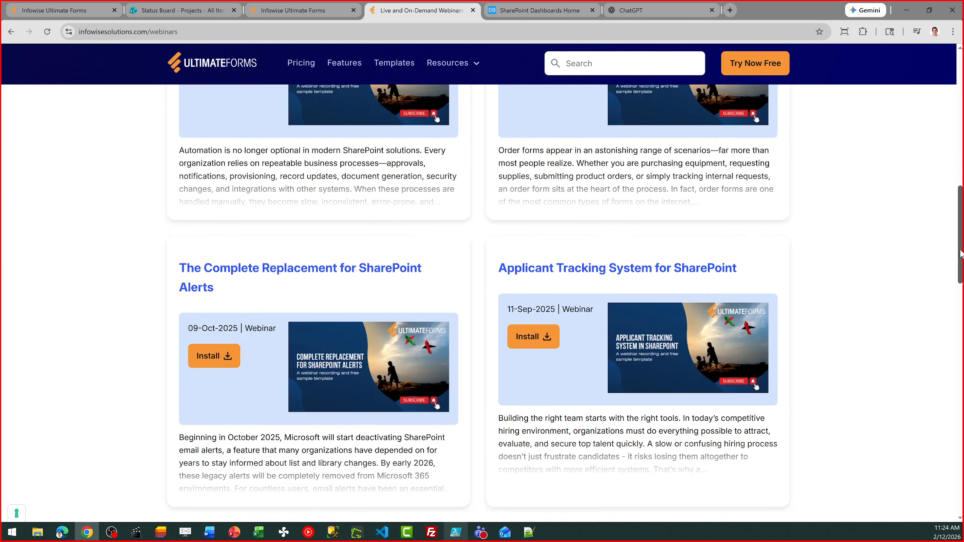
scroll(962, 254, "up", 12)
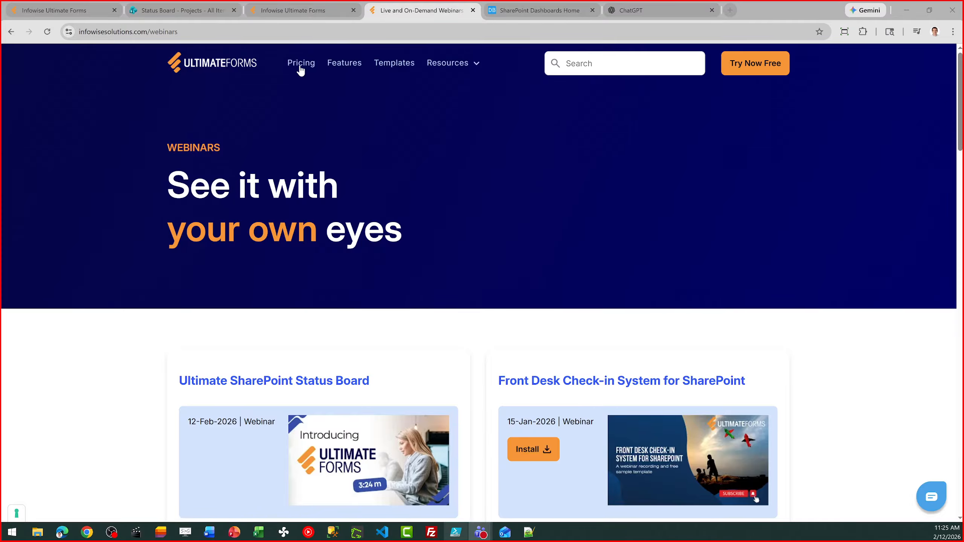
- View the Tutorials resources and the Kick Start Training tutorial under Getting Started
mouse_move(448, 64)
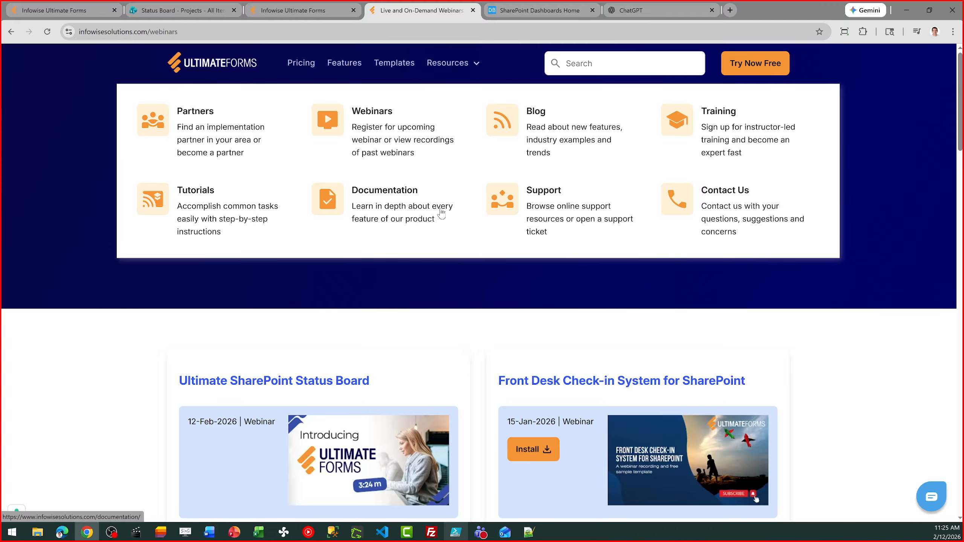
left_click(189, 213)
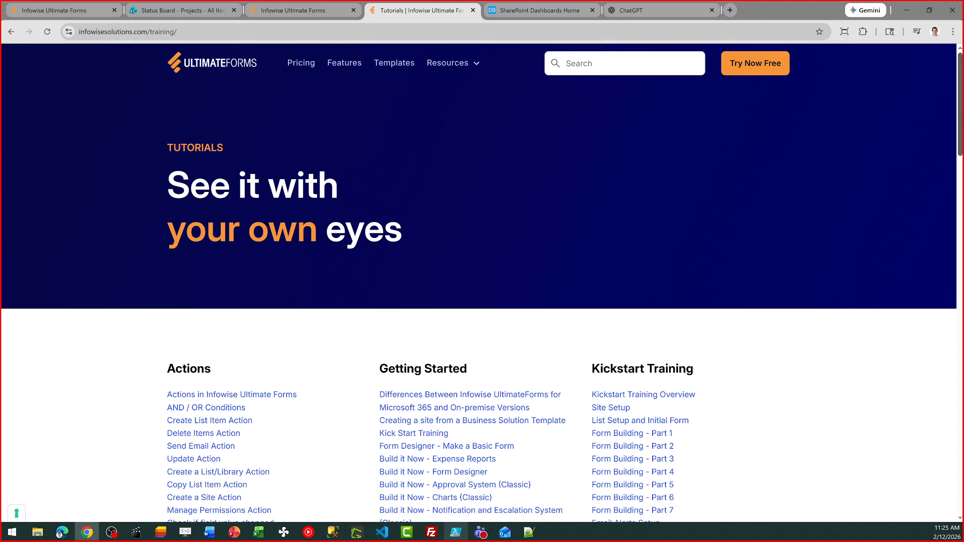
scroll(482, 266, "down", 3)
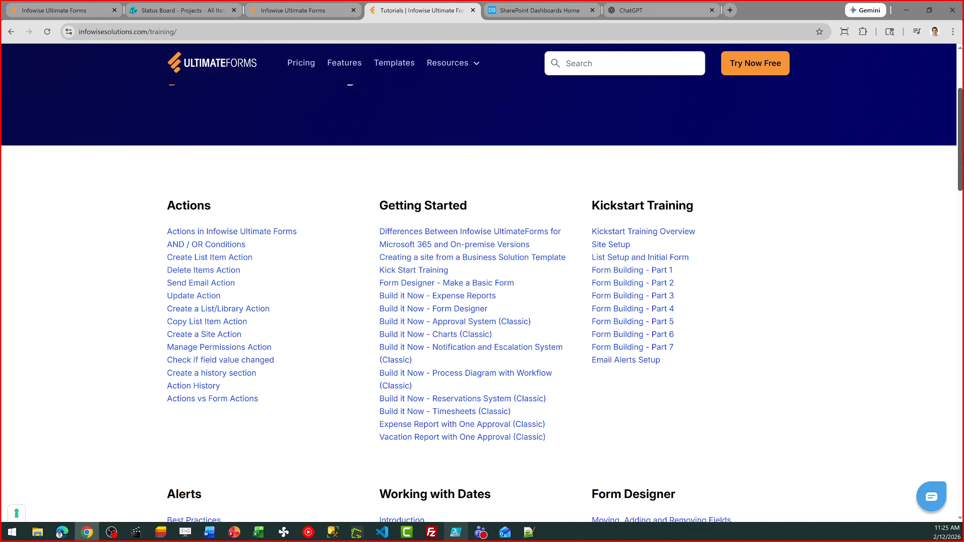
left_click(429, 277)
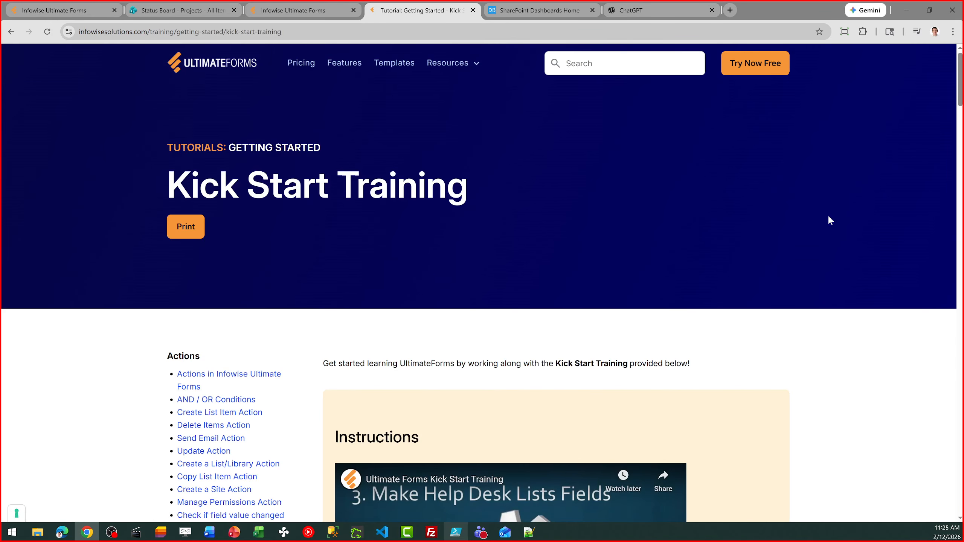
scroll(963, 122, "down", 15)
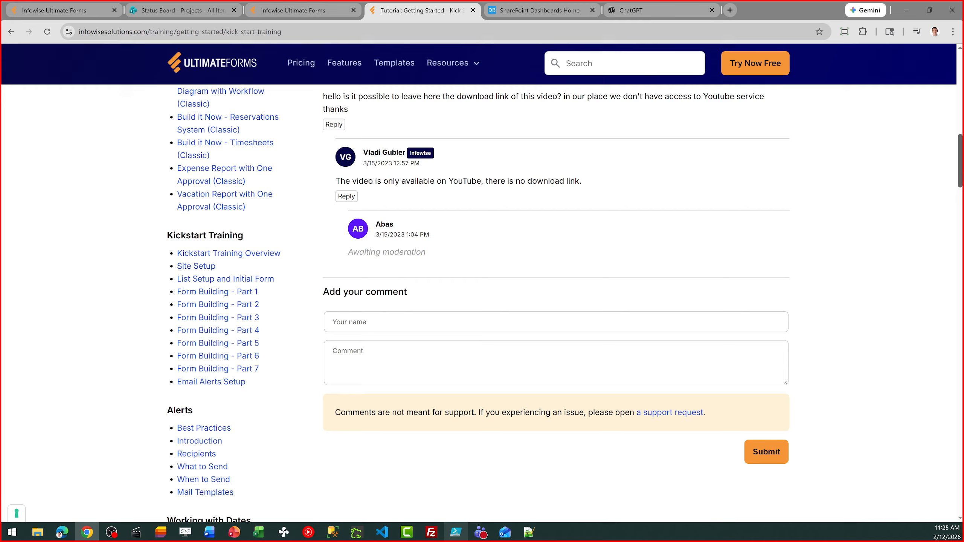
left_click_drag(961, 157, 961, 75)
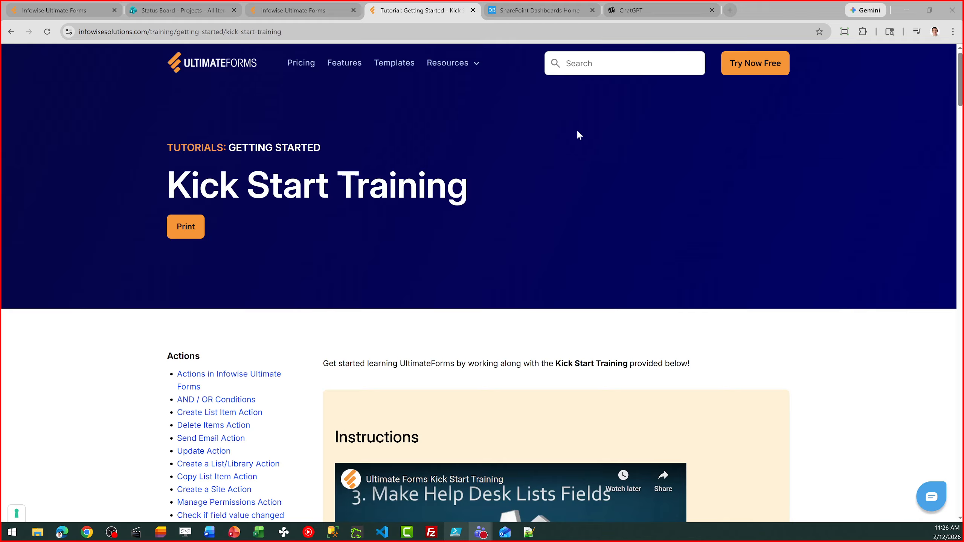
- Show the Instructor-Led Training page, highlighting Foundation Training and expanding its details down to the curriculum
left_click(541, 13)
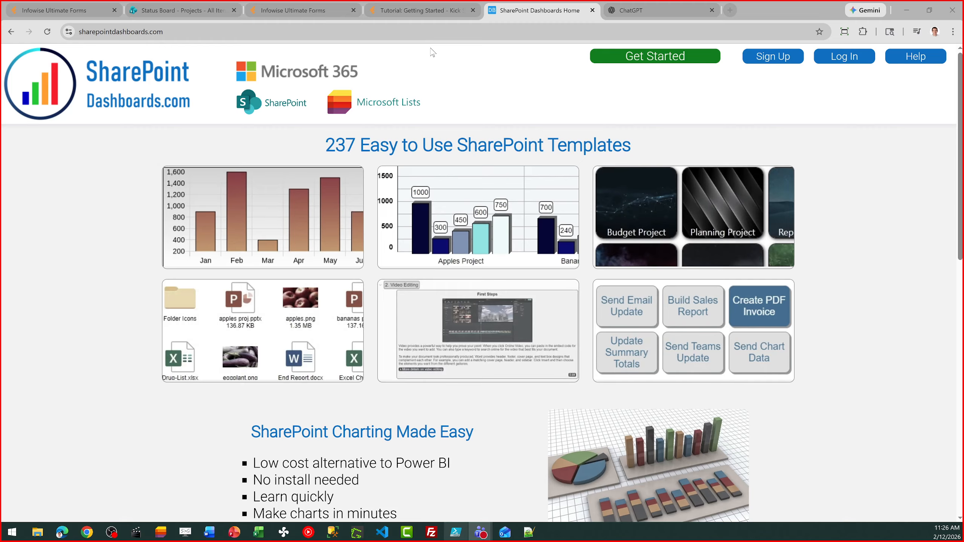
left_click(394, 10)
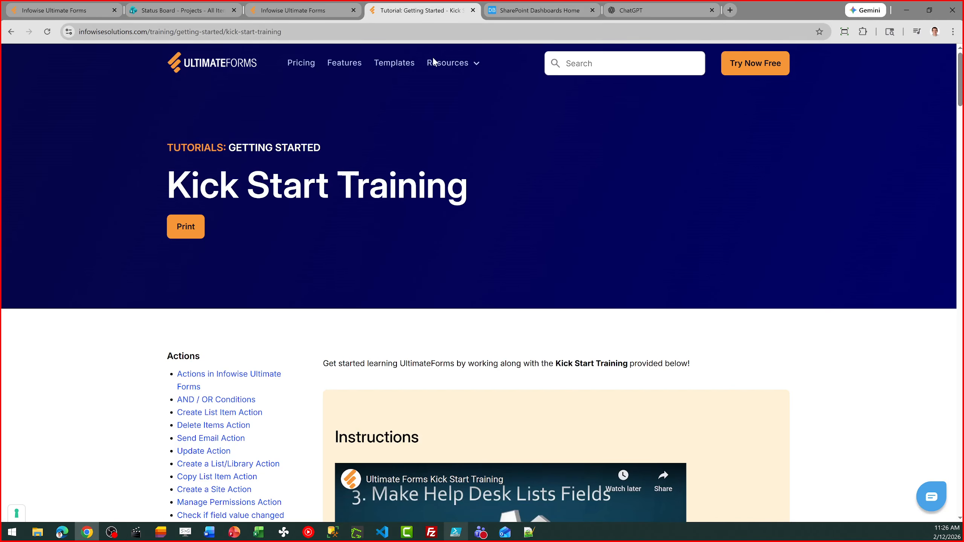
left_click(473, 65)
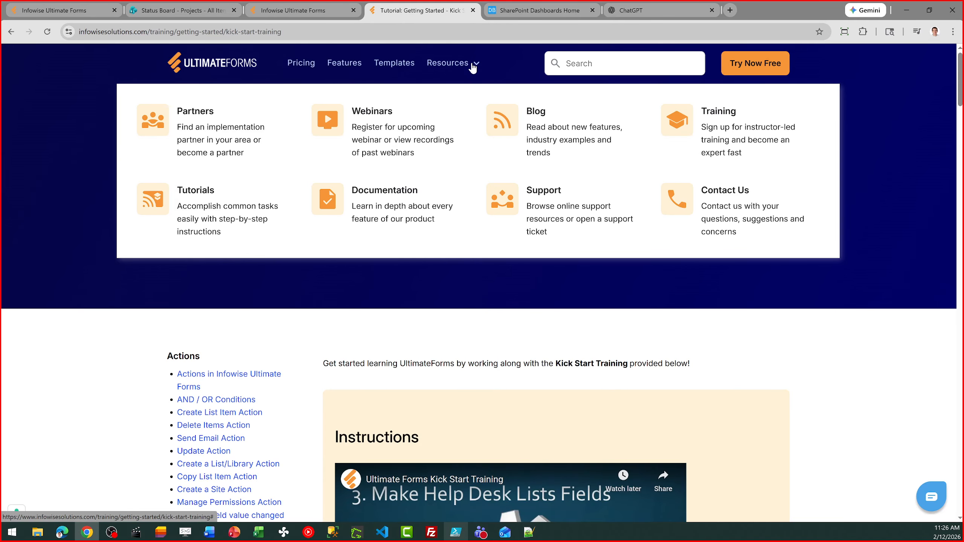
left_click(731, 133)
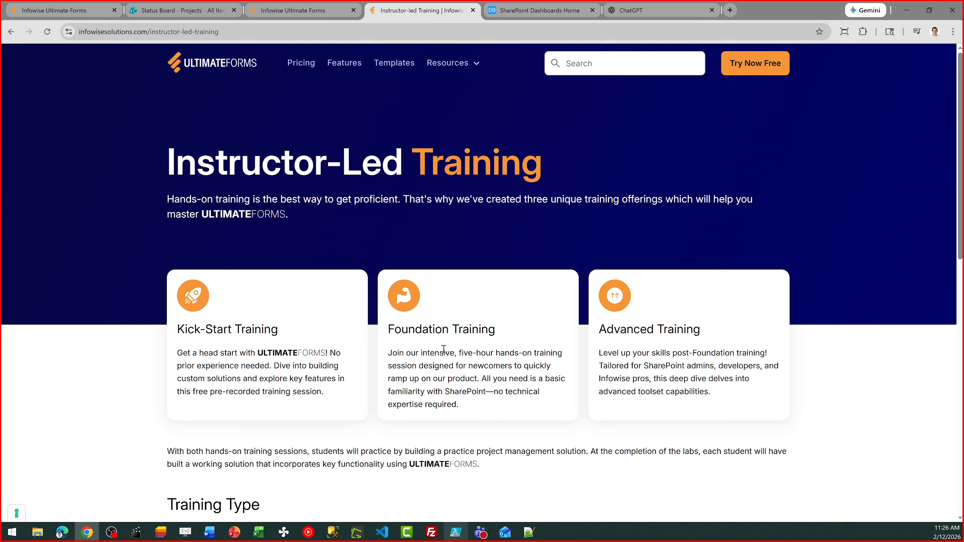
left_click_drag(498, 334, 384, 335)
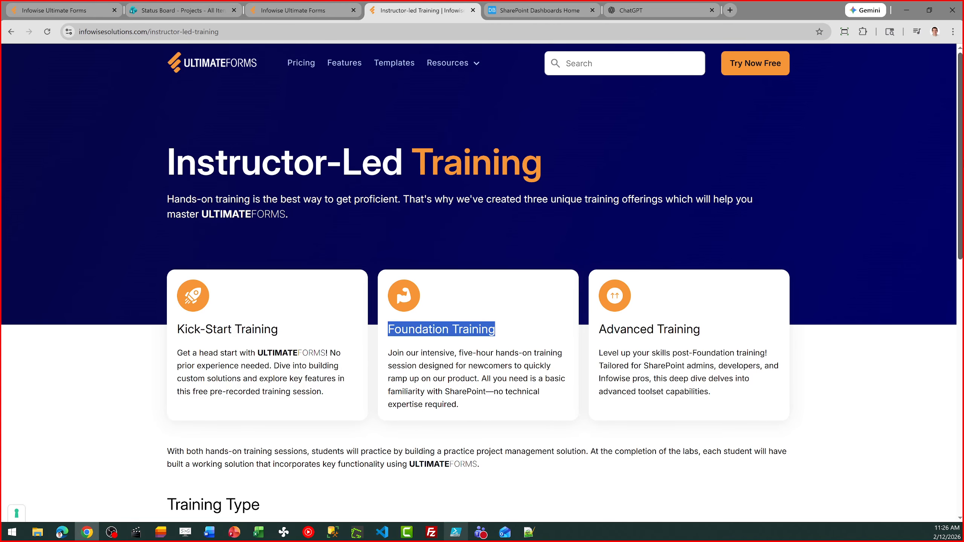
left_click_drag(961, 152, 961, 214)
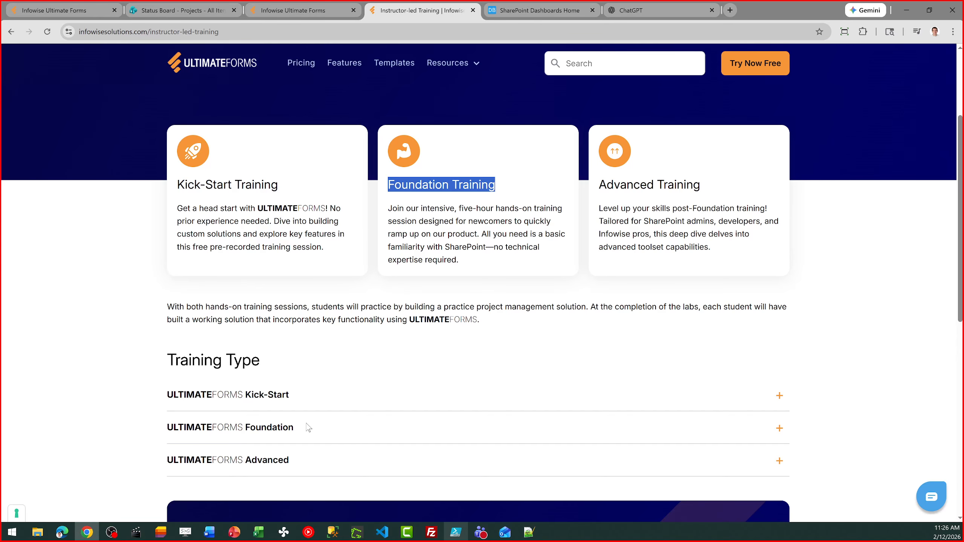
left_click(779, 428)
scroll(961, 171, "down", 1)
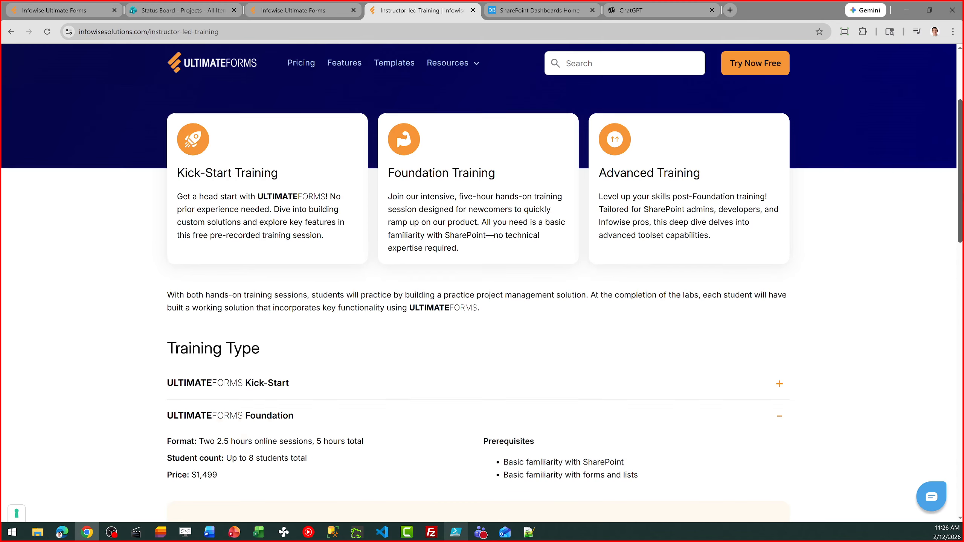
scroll(482, 285, "down", 6)
left_click_drag(962, 270, 963, 314)
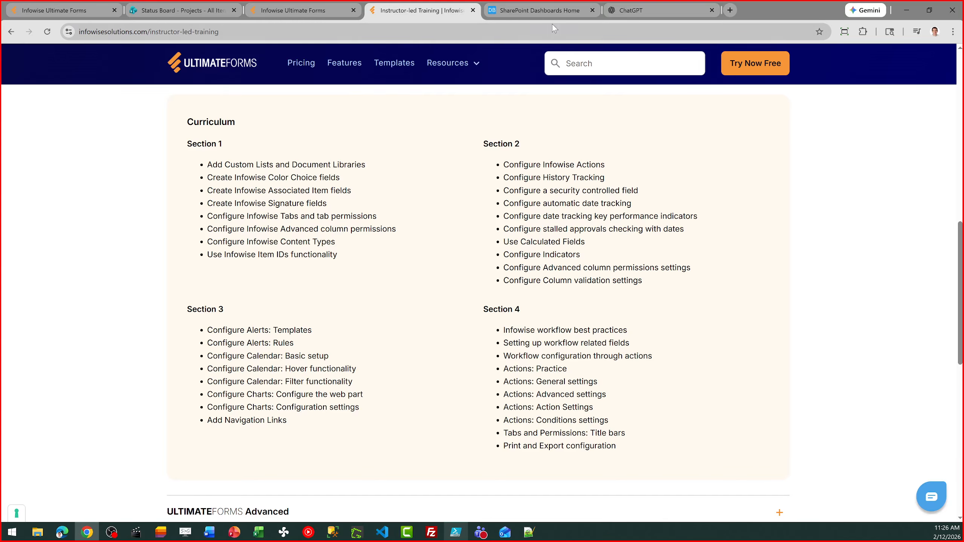
- Switch to SharePointDashboards.com and open the Progress / Stairsteps demo from the gallery's Progress Indicators category
left_click(556, 12)
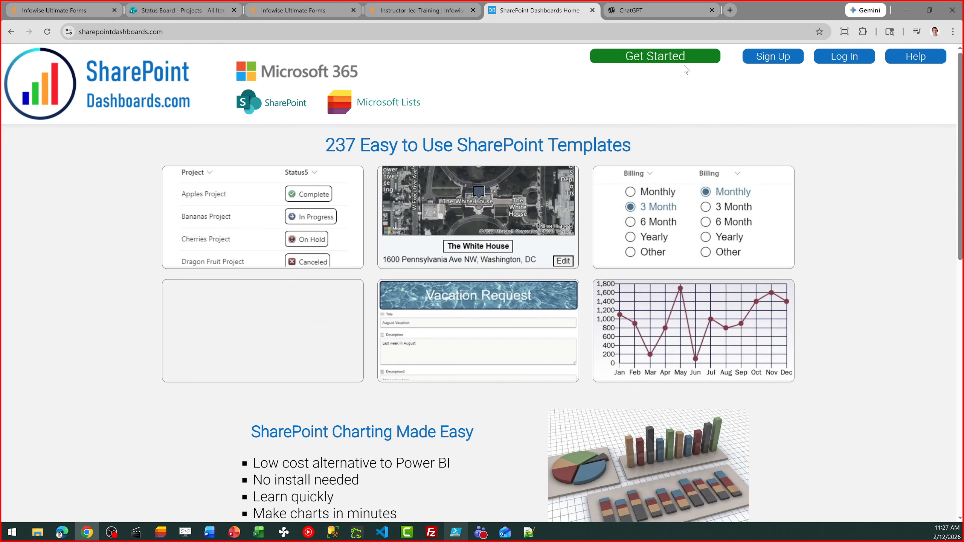
left_click(669, 56)
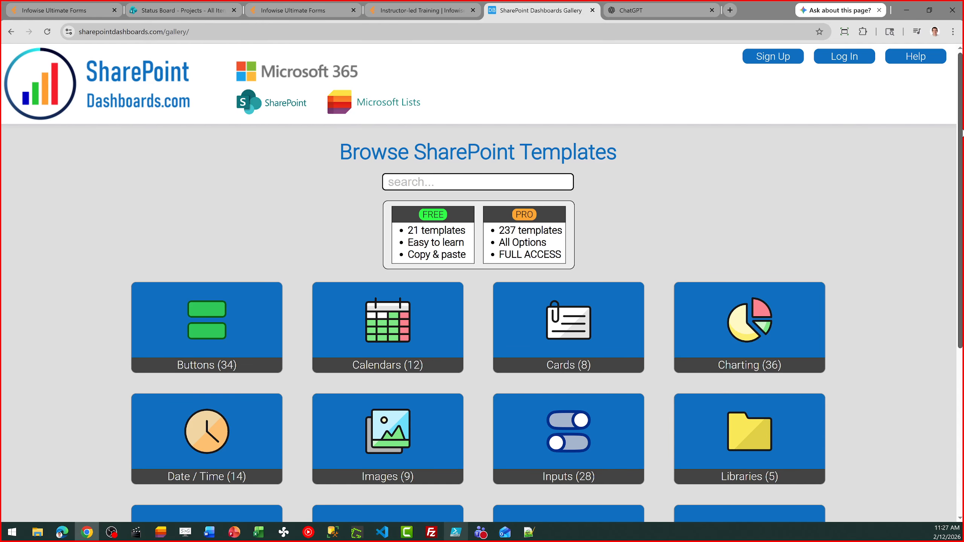
scroll(960, 190, "down", 5)
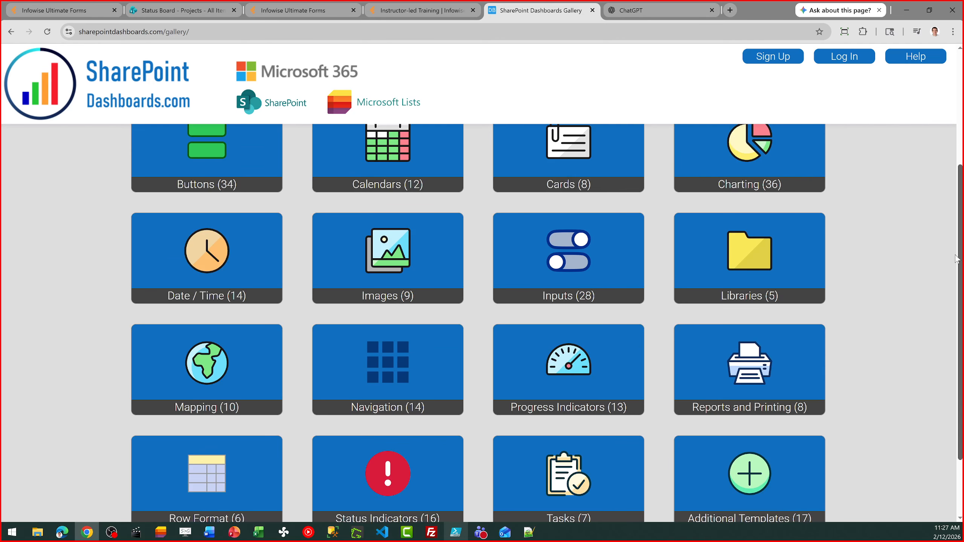
left_click(575, 397)
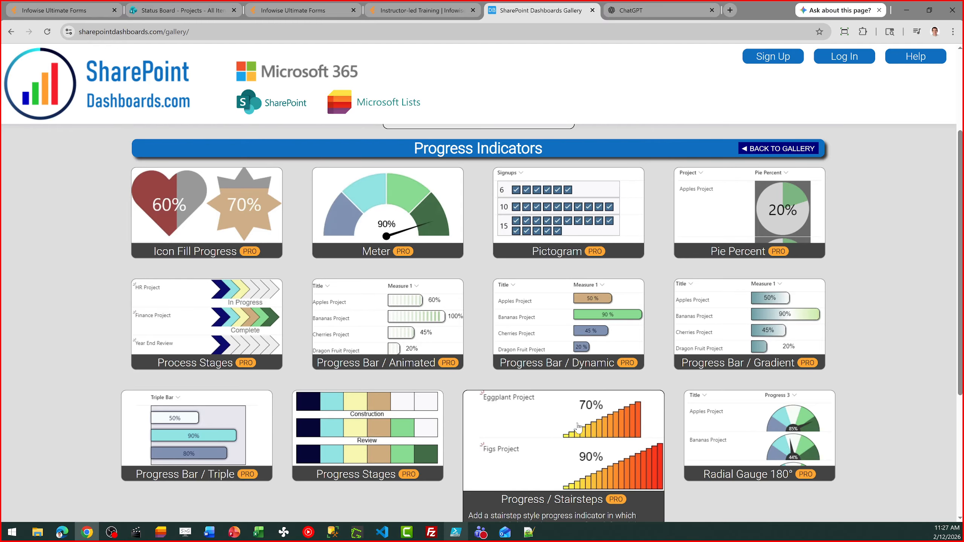
left_click(578, 428)
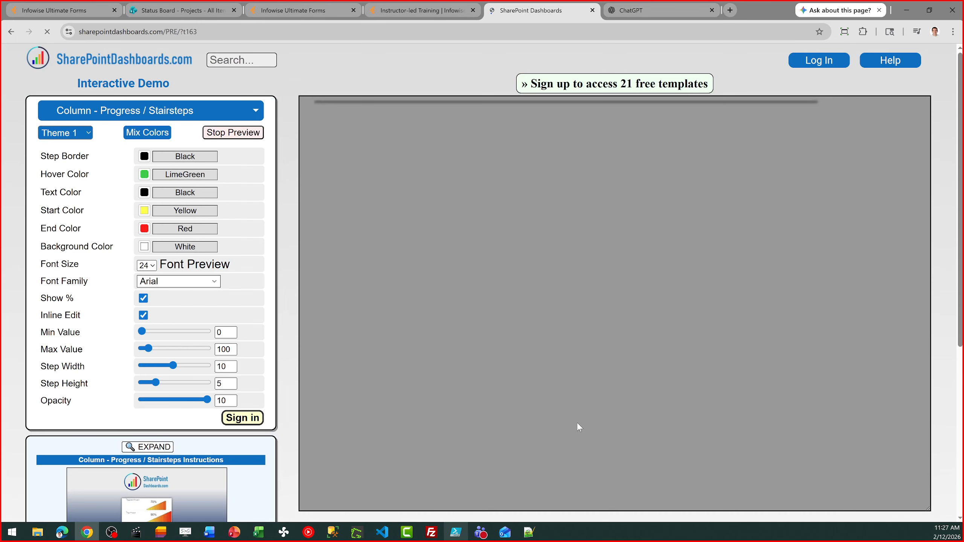
- Enter 100 as the Cherries Project's progress in the Stairsteps preview, and stop the preview
left_click(480, 213)
type("100")
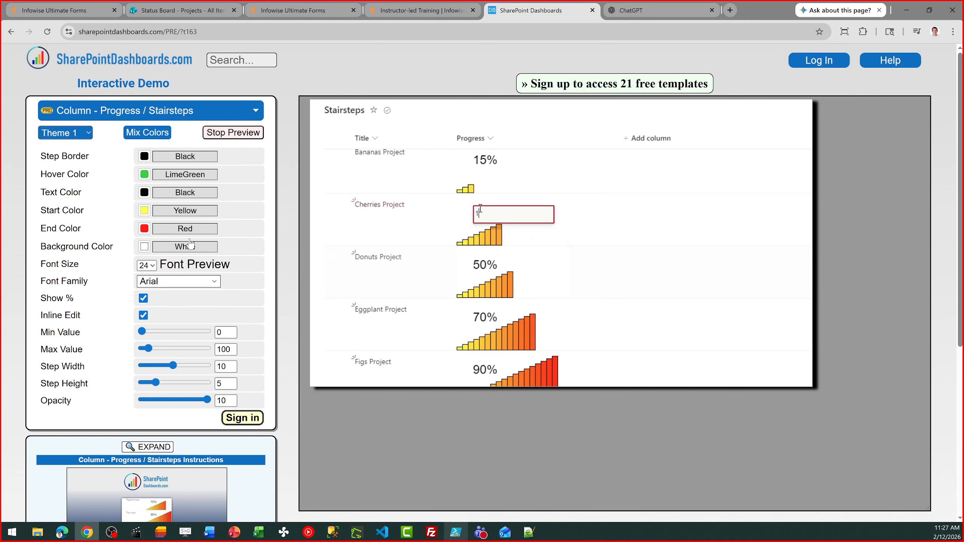
left_click(217, 131)
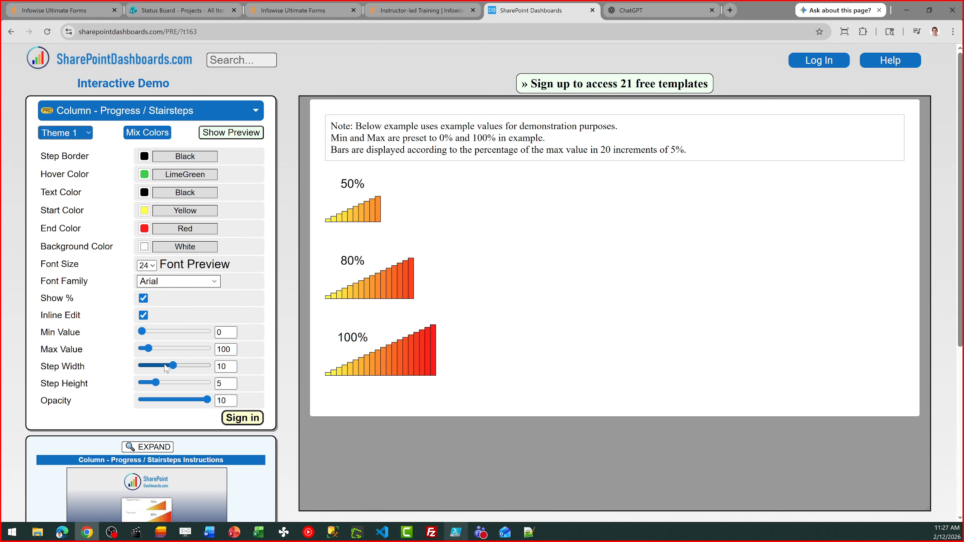
- Set the stairsteps' step width to 15 and apply Theme 2
left_click_drag(174, 367, 190, 366)
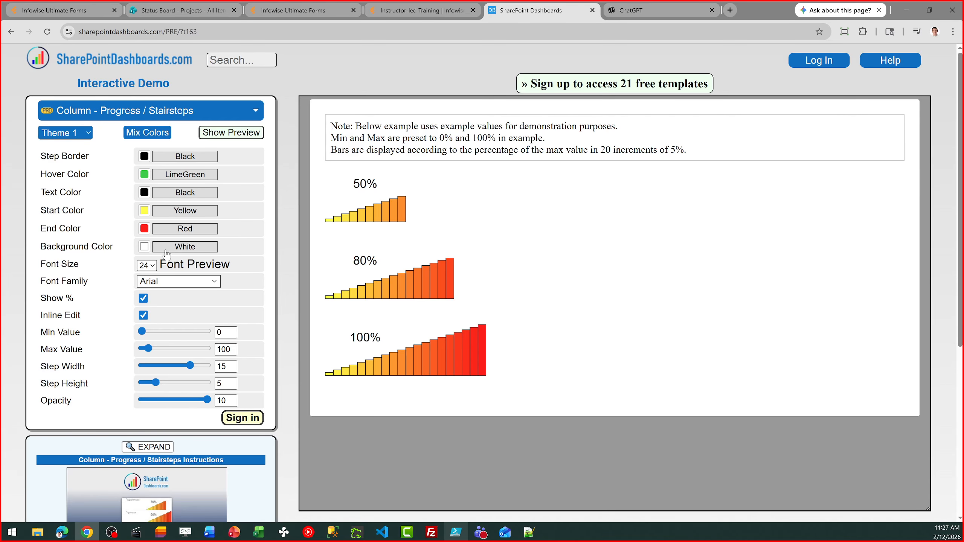
left_click(85, 133)
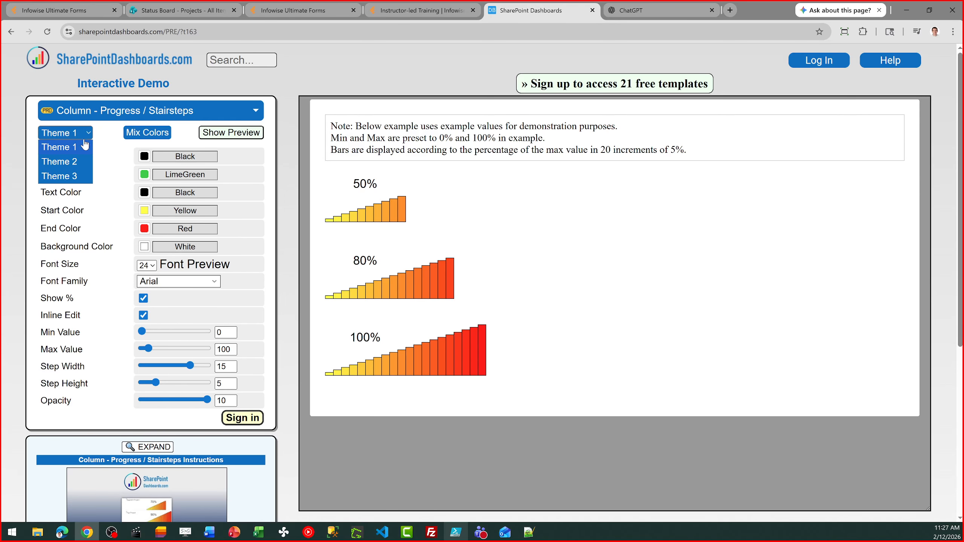
left_click(81, 163)
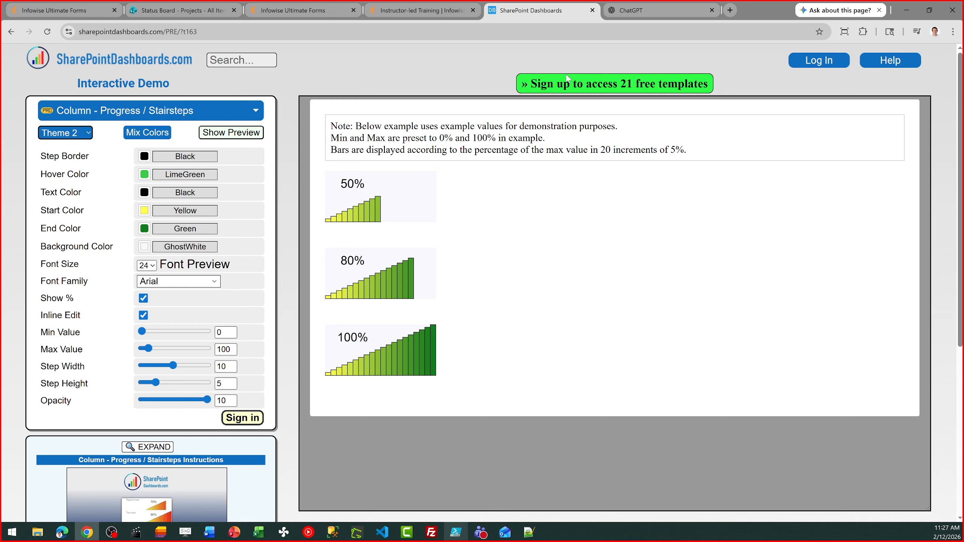
- Return to the template gallery, look through the Charting templates, and switch back to the Support Requests design page in Ultimate Forms
left_click(153, 63)
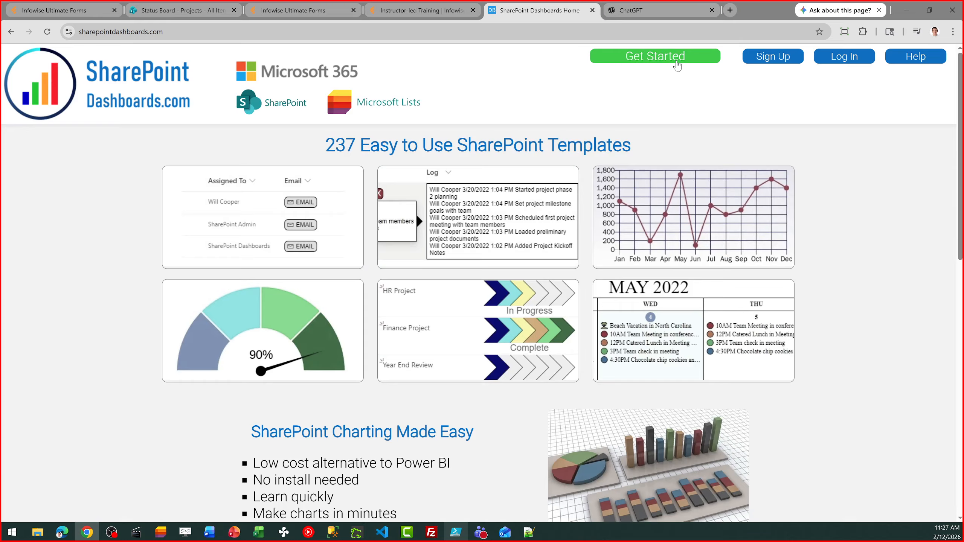
left_click(677, 64)
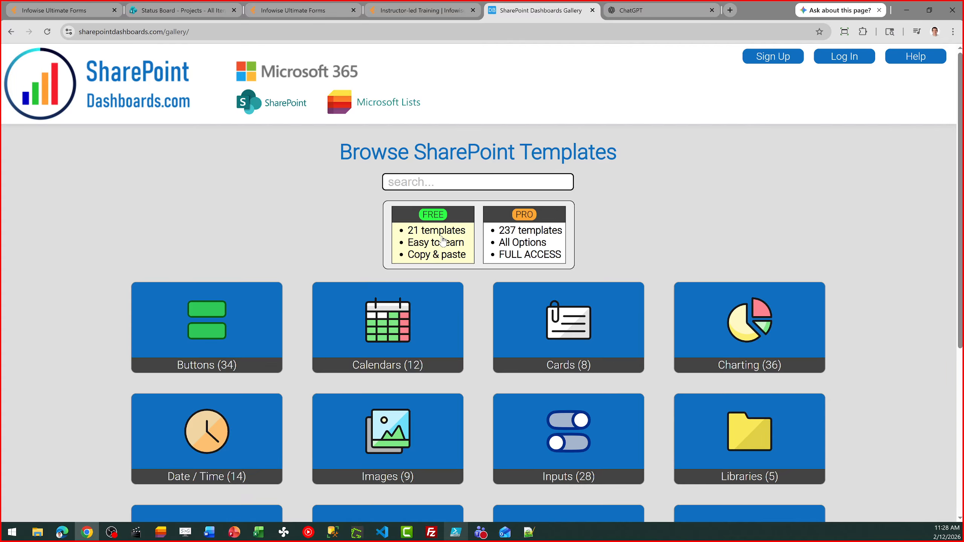
left_click(740, 338)
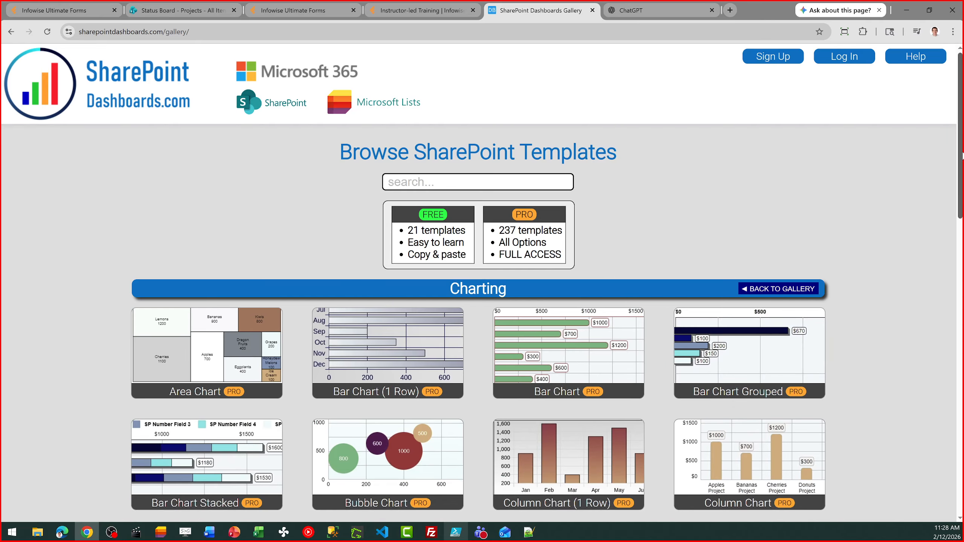
scroll(744, 345, "down", 2)
scroll(745, 345, "down", 1)
scroll(744, 345, "down", 3)
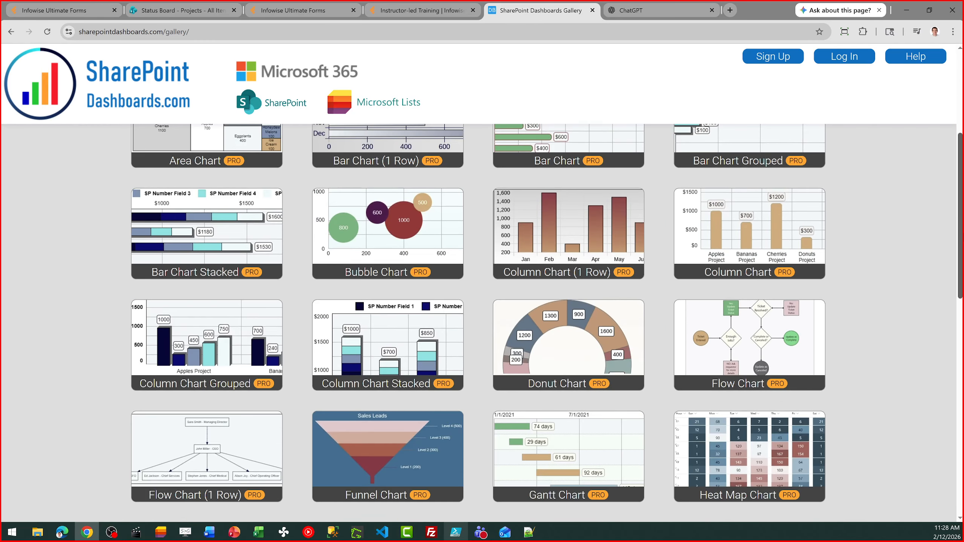
scroll(745, 345, "down", 6)
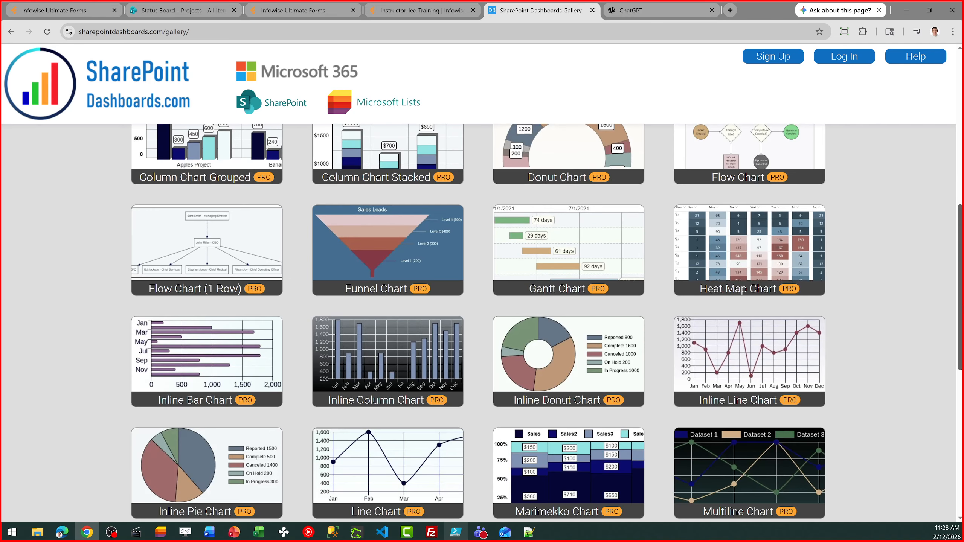
scroll(963, 336, "down", 2)
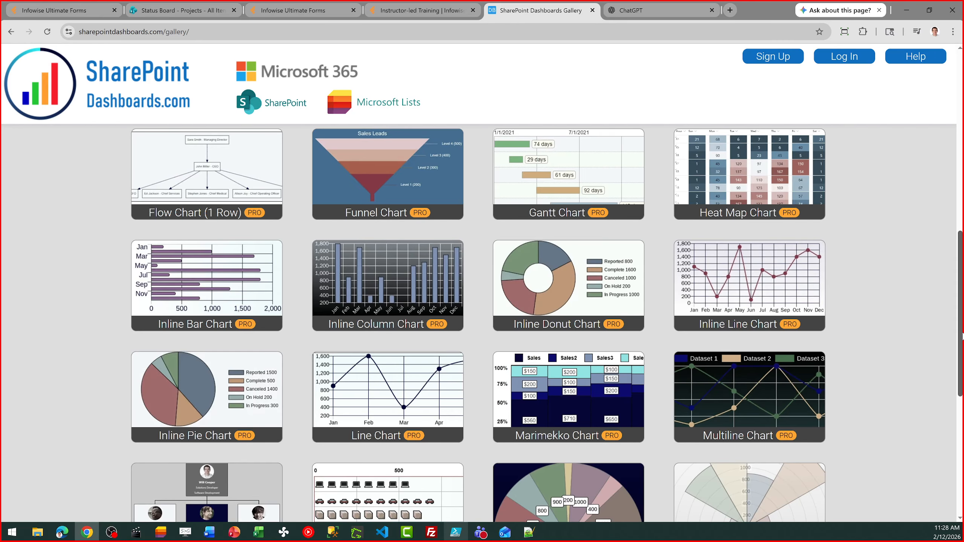
scroll(963, 336, "down", 4)
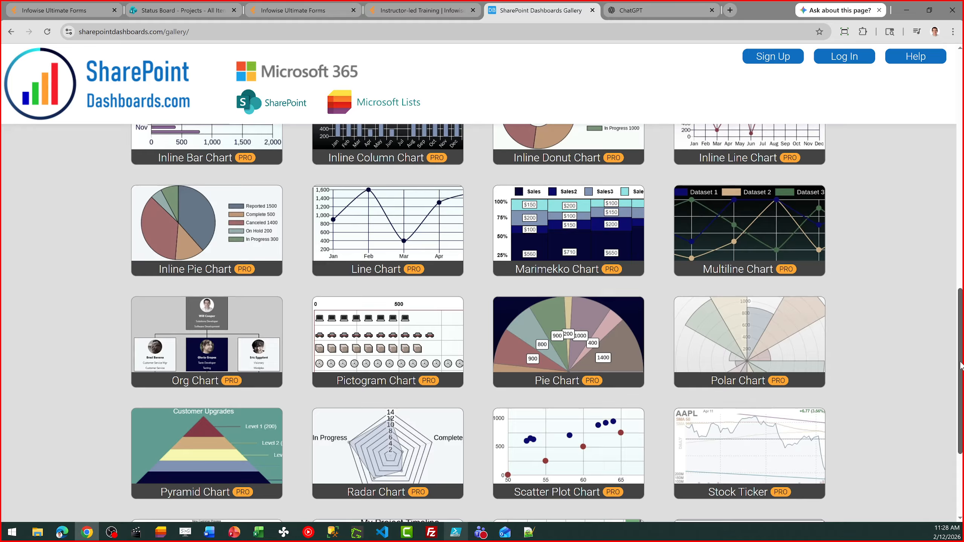
scroll(937, 251, "up", 10)
scroll(945, 151, "up", 2)
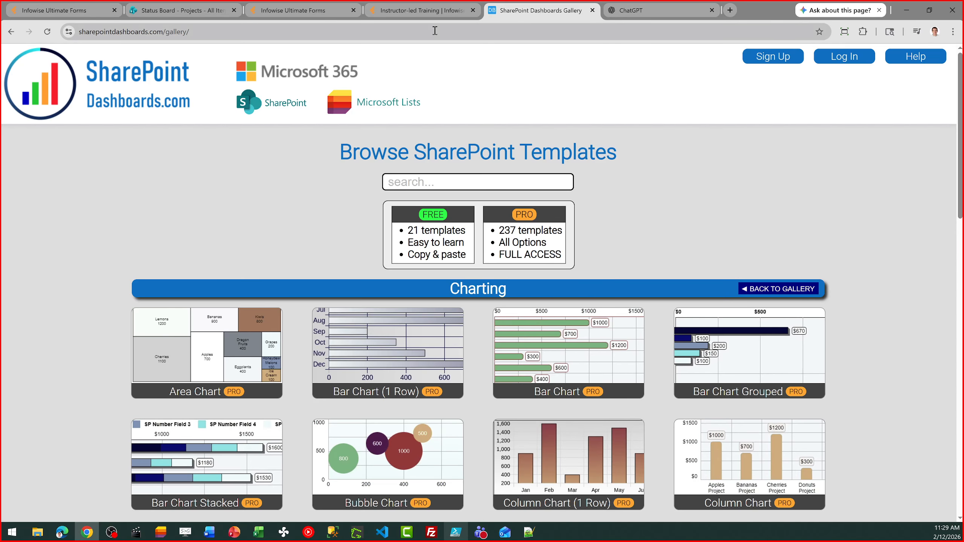
left_click(429, 11)
left_click(299, 11)
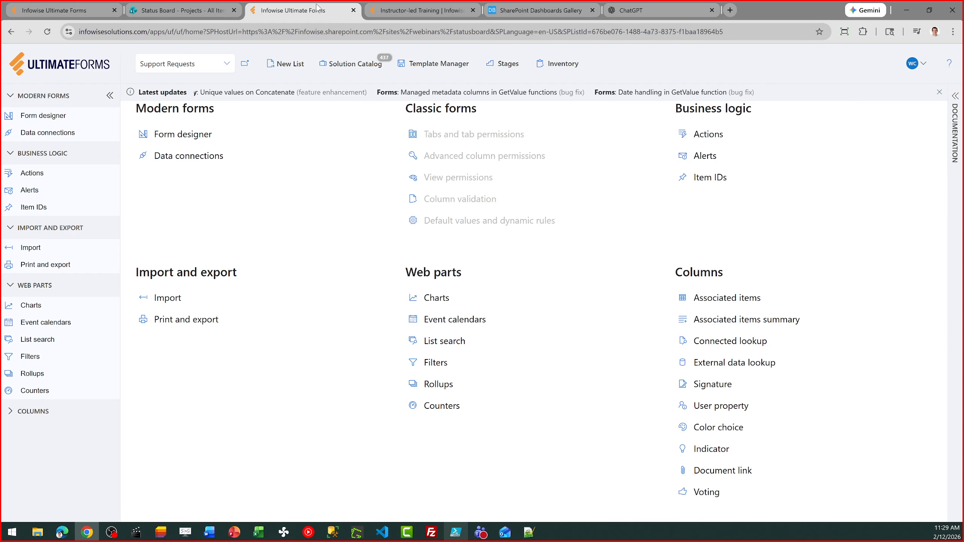